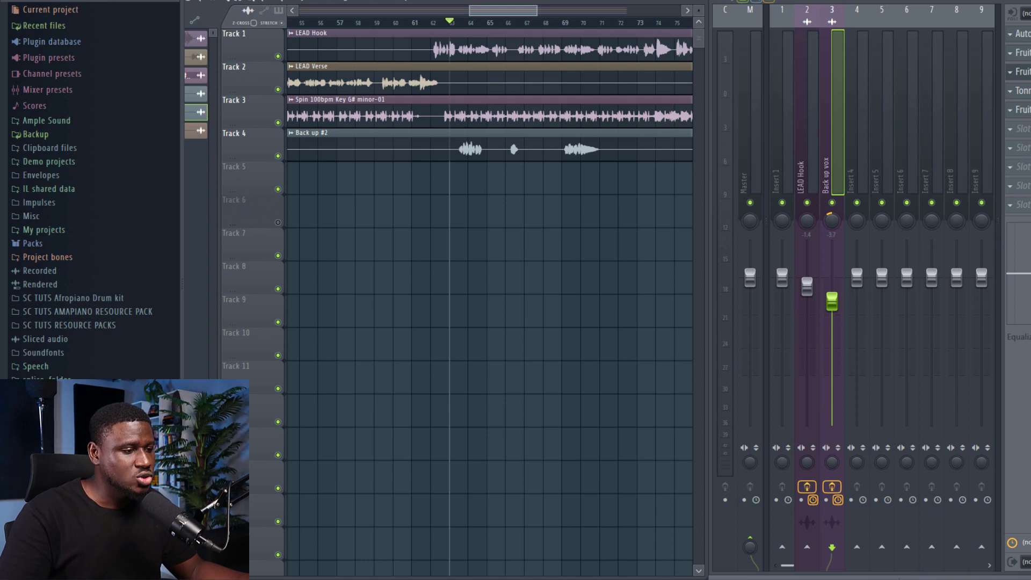
# Step: Switch to the Reverb Calculator page in the browser and calculate the reverb times for 100 BPM
pyautogui.hotkey('alt', 'Tab')
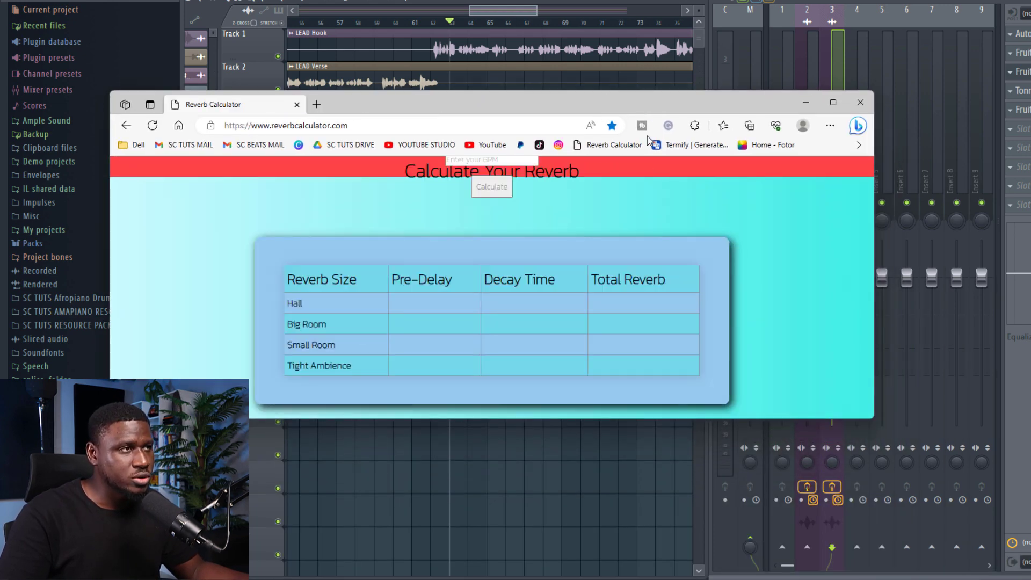
pyautogui.press('F11')
pyautogui.click(551, 126)
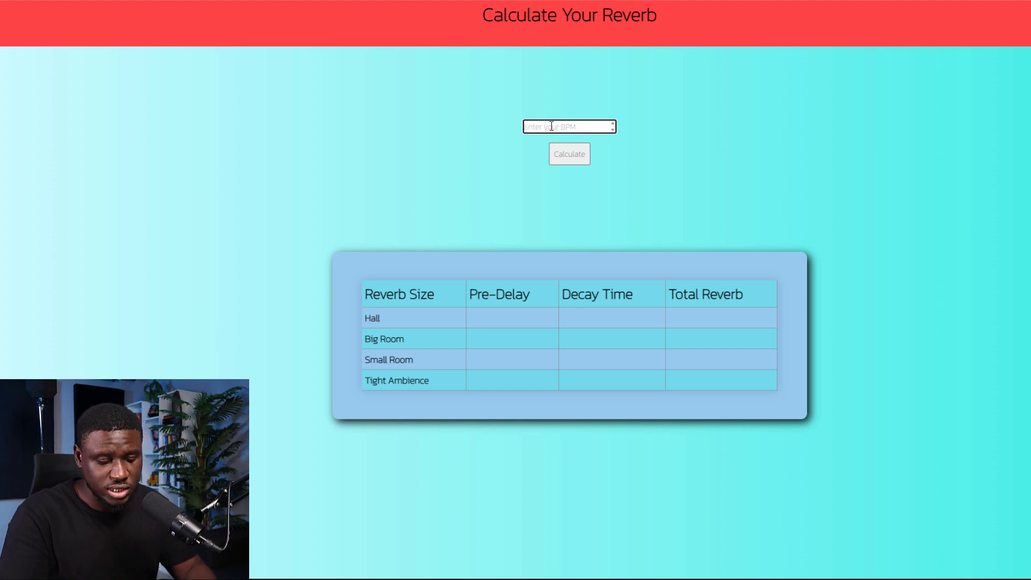
pyautogui.write('100')
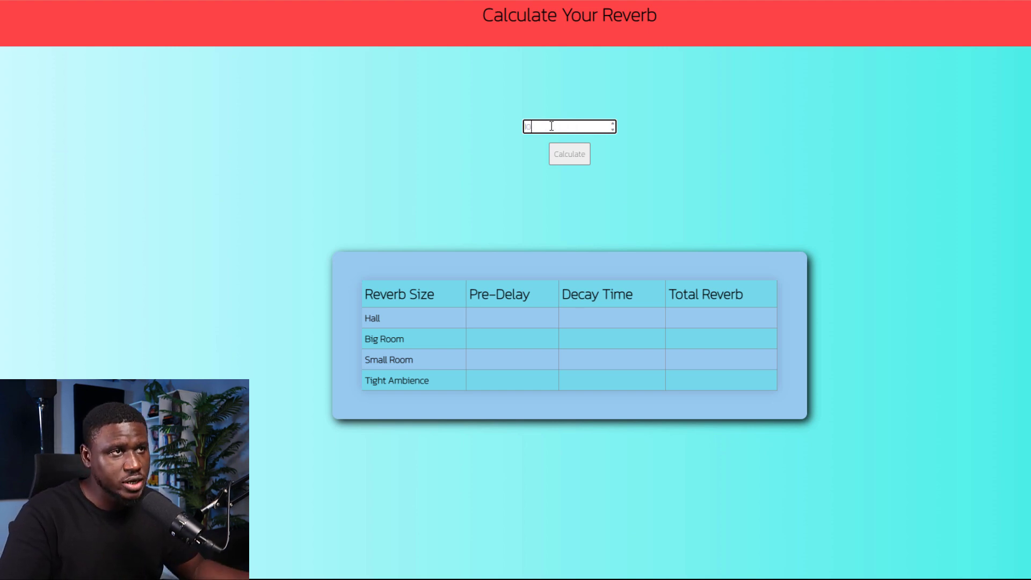
pyautogui.click(569, 154)
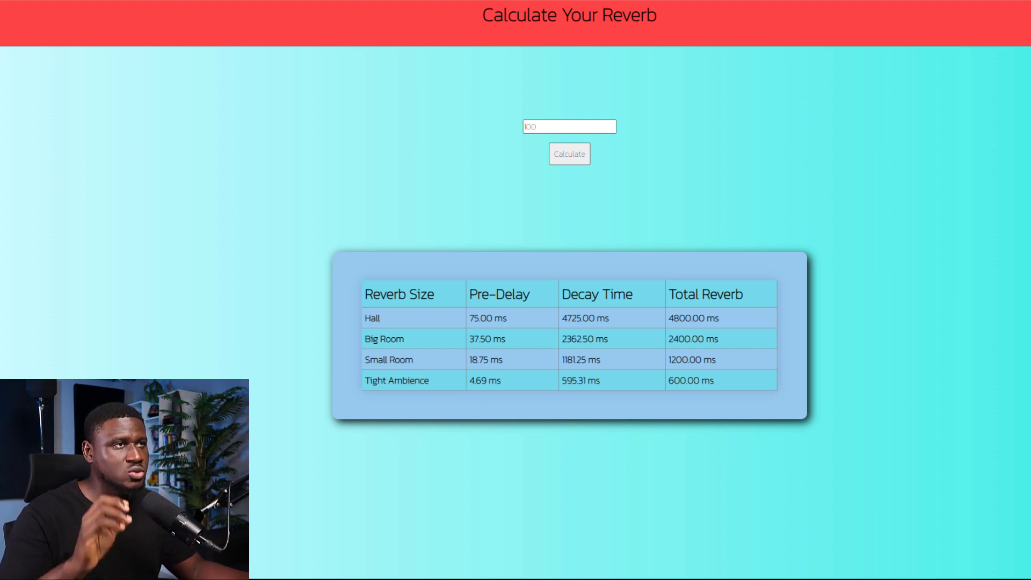
# Step: Return to FL Studio and rename mixer insert 6 as Short Reverb
pyautogui.press('F11')
pyautogui.hotkey('alt', 'Tab')
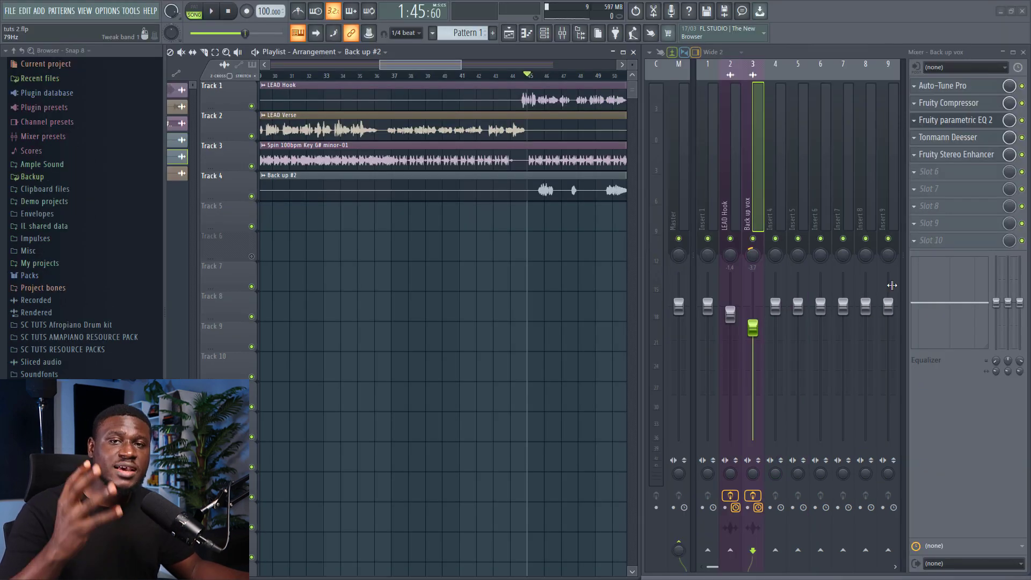
pyautogui.click(809, 193)
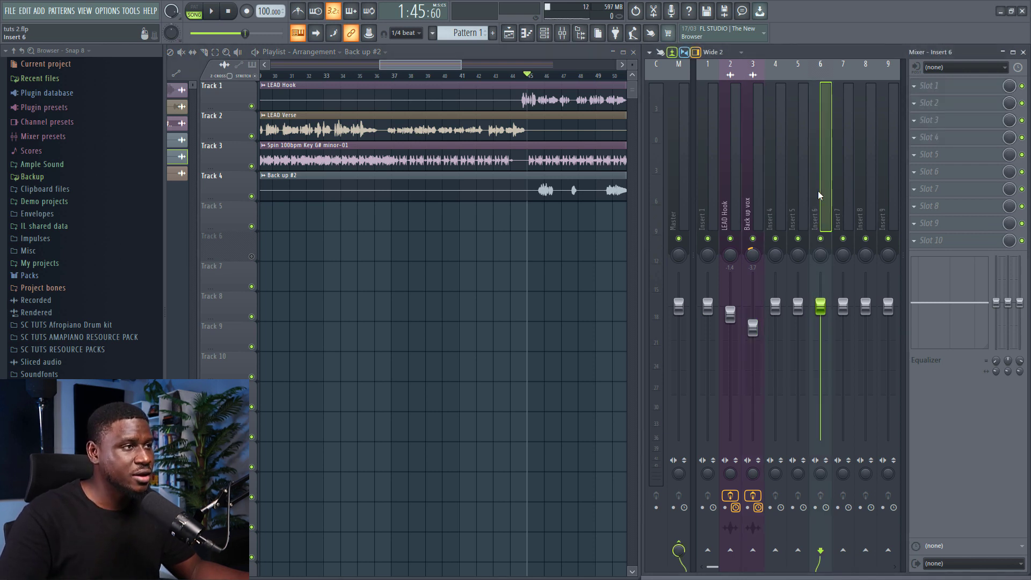
pyautogui.rightClick(819, 191)
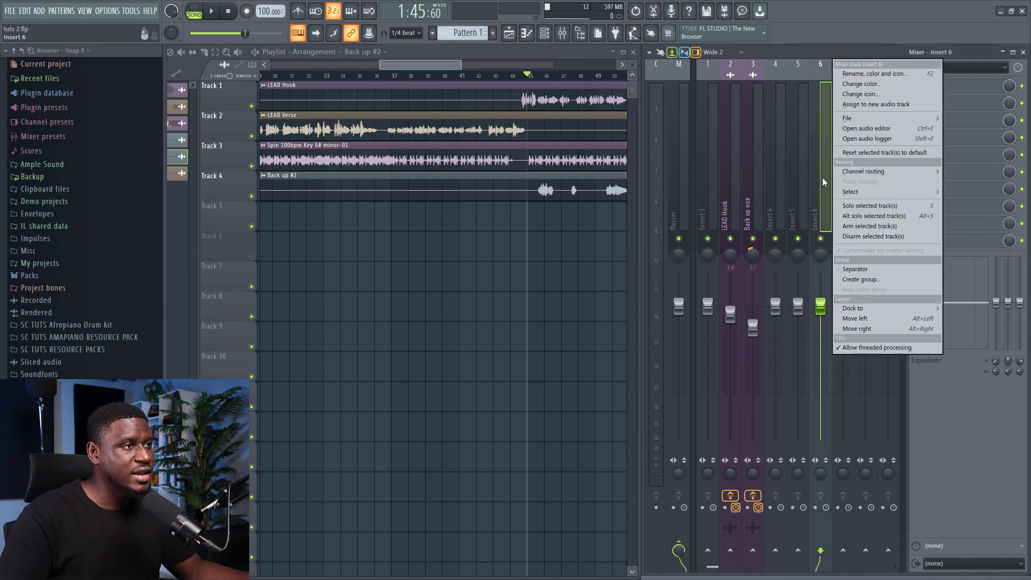
pyautogui.click(862, 75)
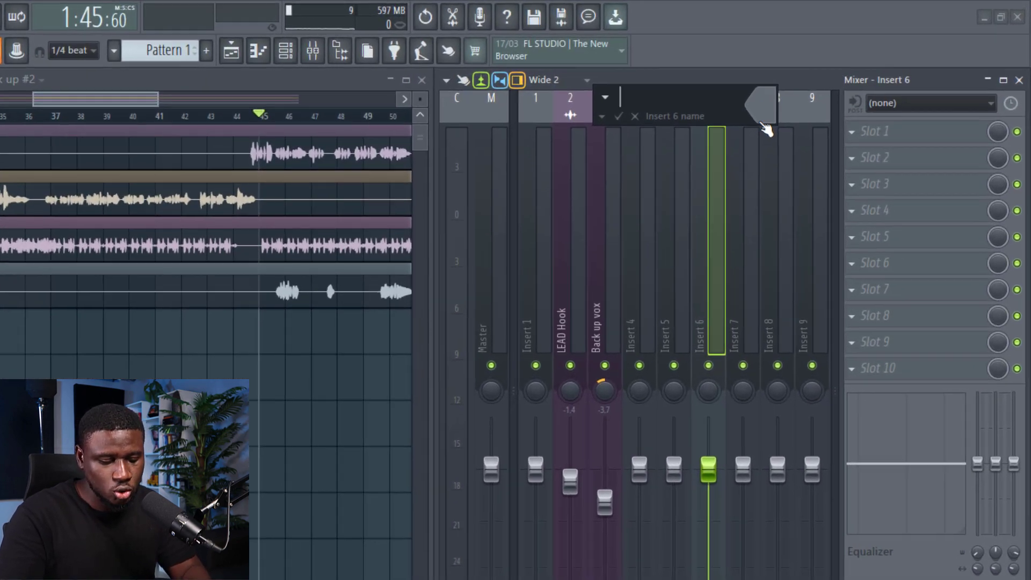
pyautogui.write('Short Reverb')
pyautogui.press('Return')
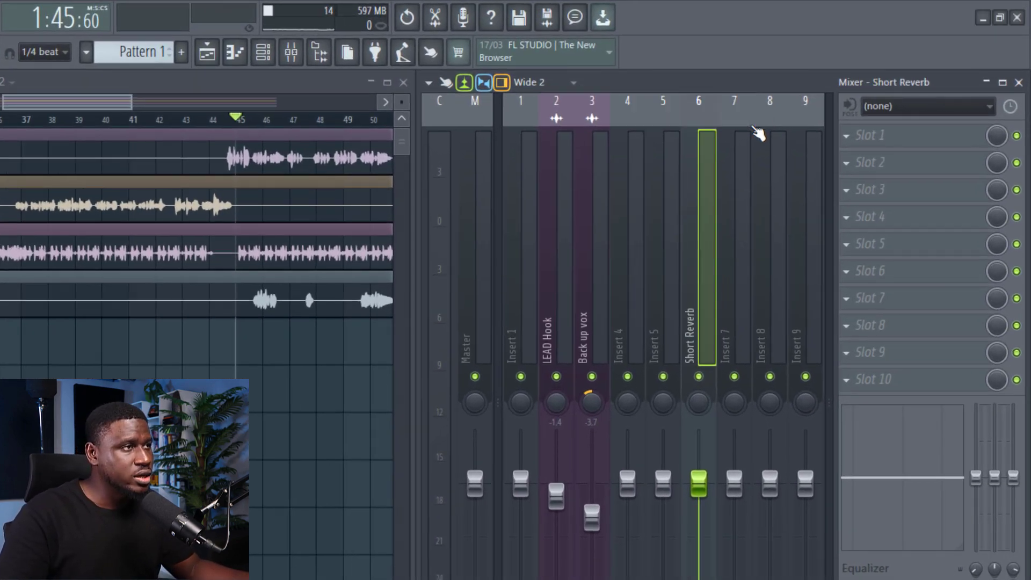
# Step: Rename mixer insert 7 as Long Reverb
pyautogui.rightClick(722, 220)
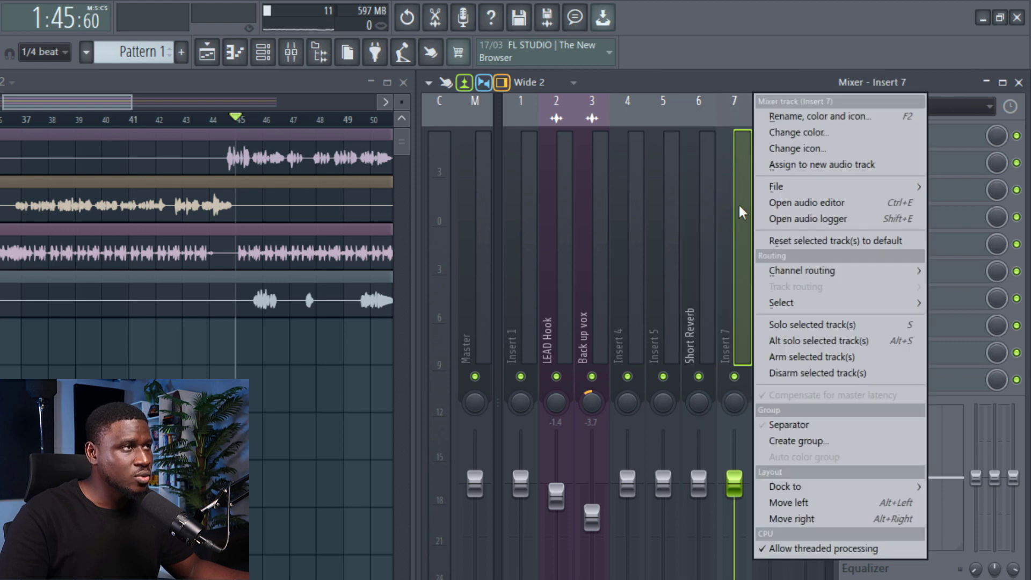
pyautogui.click(785, 114)
pyautogui.write('Long Reverb')
pyautogui.press('Return')
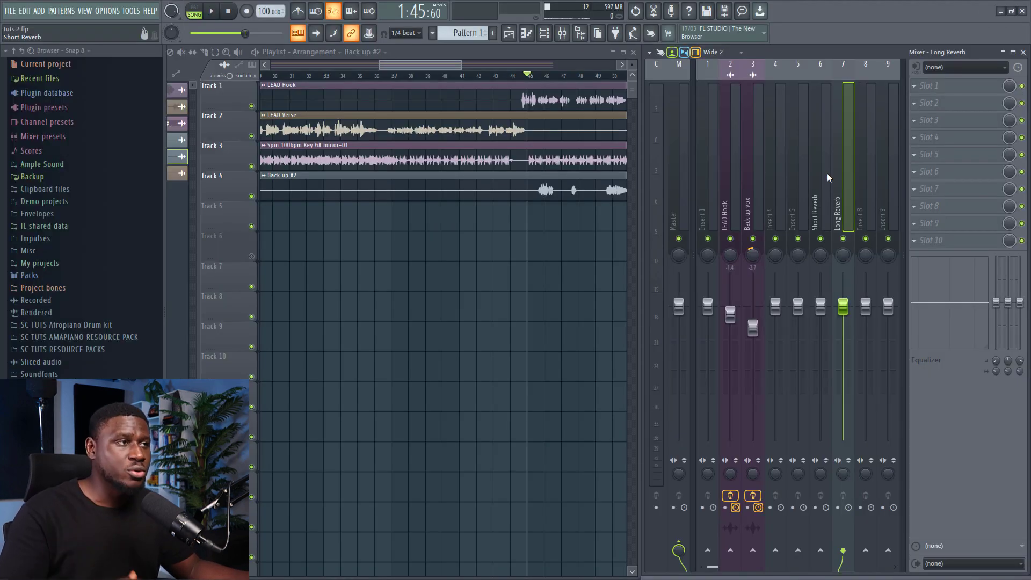
# Step: Load Fruity Reeverb 2 into the first effect slot of both the Short Reverb and Long Reverb mixer tracks
pyautogui.click(826, 174)
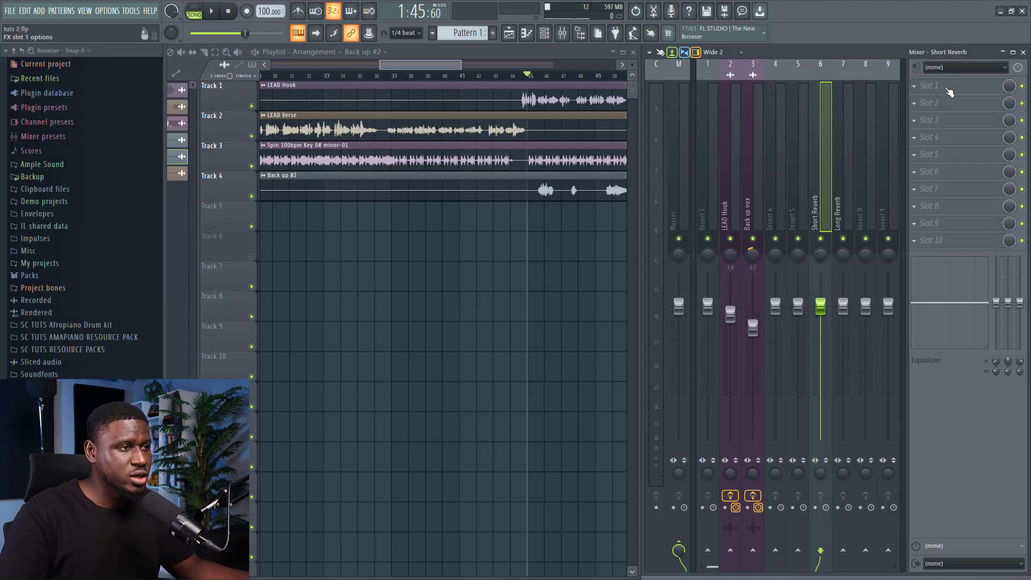
pyautogui.click(947, 89)
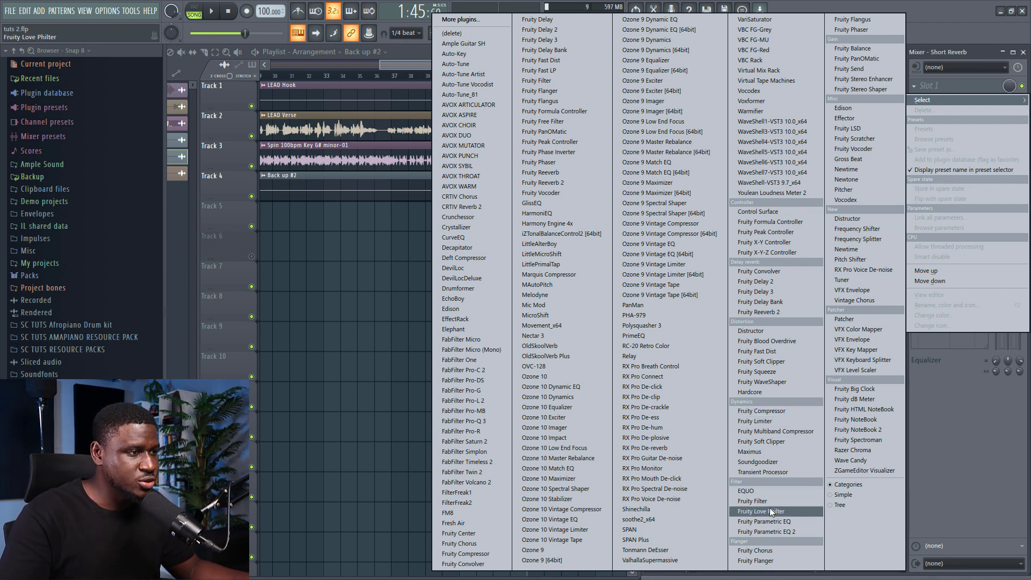
pyautogui.click(761, 312)
pyautogui.click(836, 193)
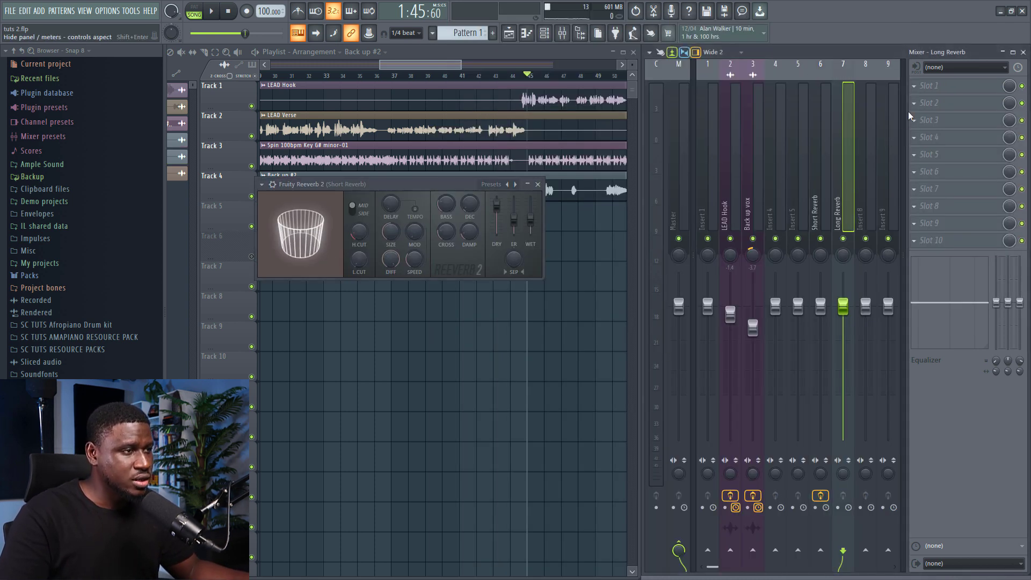
pyautogui.click(933, 85)
pyautogui.click(781, 310)
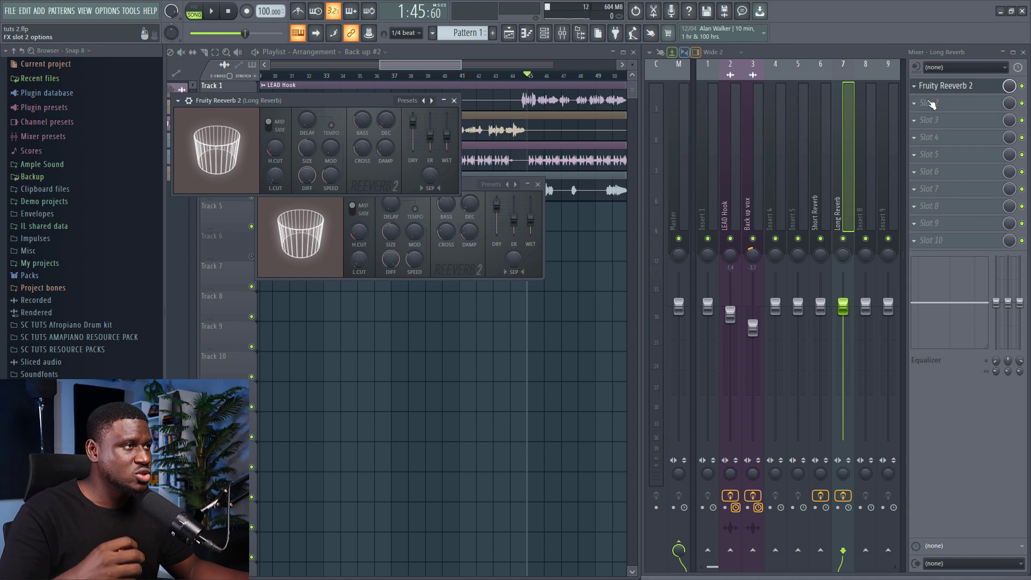
# Step: Add Fruity Limiter to the second effect slot of the Long Reverb track and close its window
pyautogui.click(942, 103)
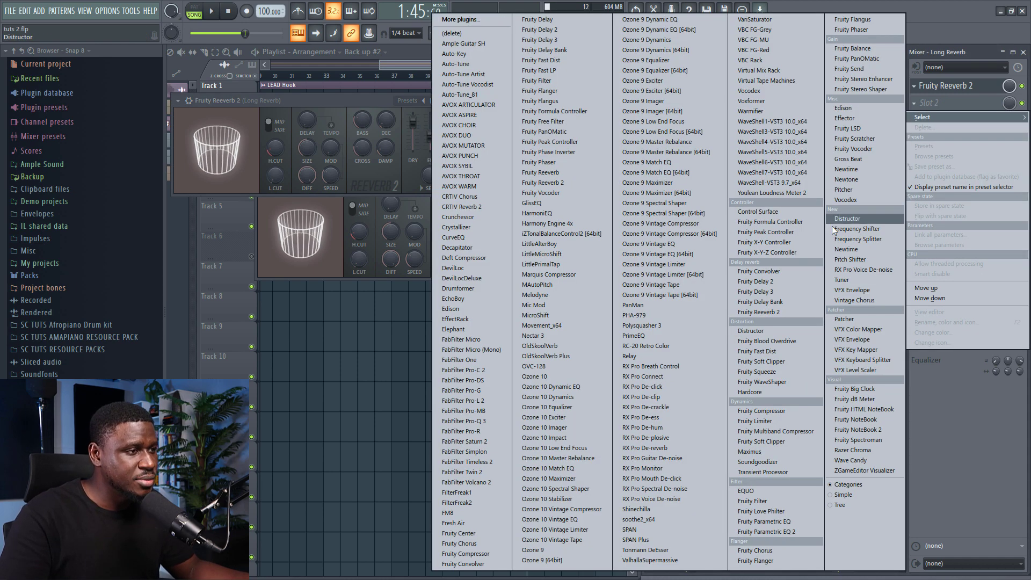
pyautogui.click(788, 422)
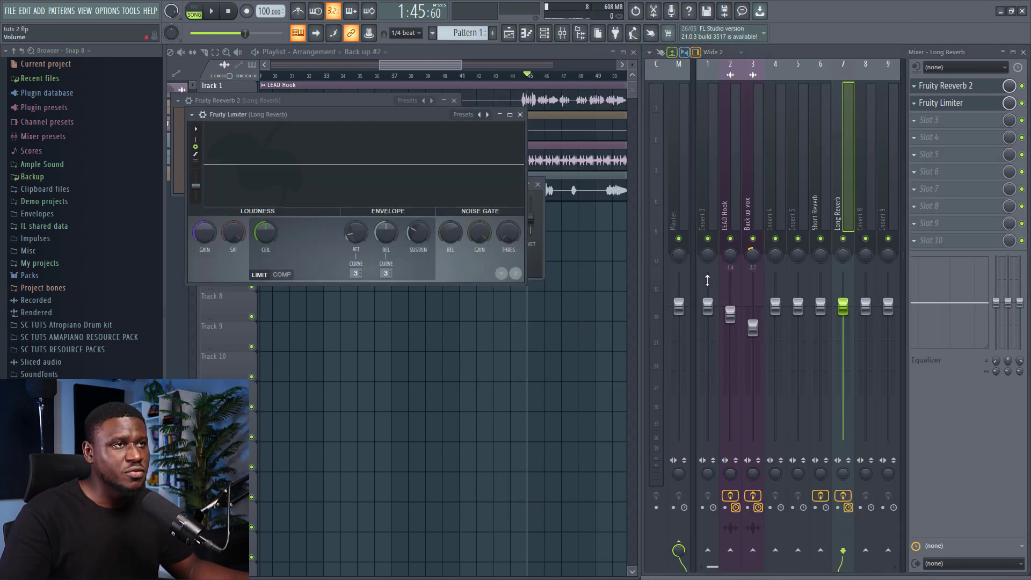
pyautogui.click(520, 114)
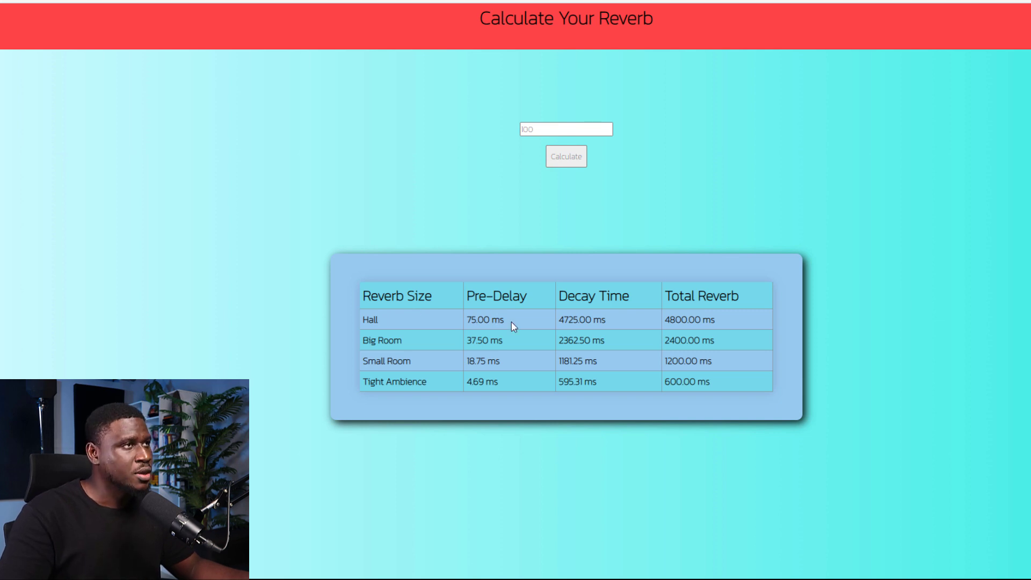
# Step: Return from the reverb calculator to FL Studio and keep only the Short Reverb track's Fruity Reeverb 2 window open
pyautogui.press('F11')
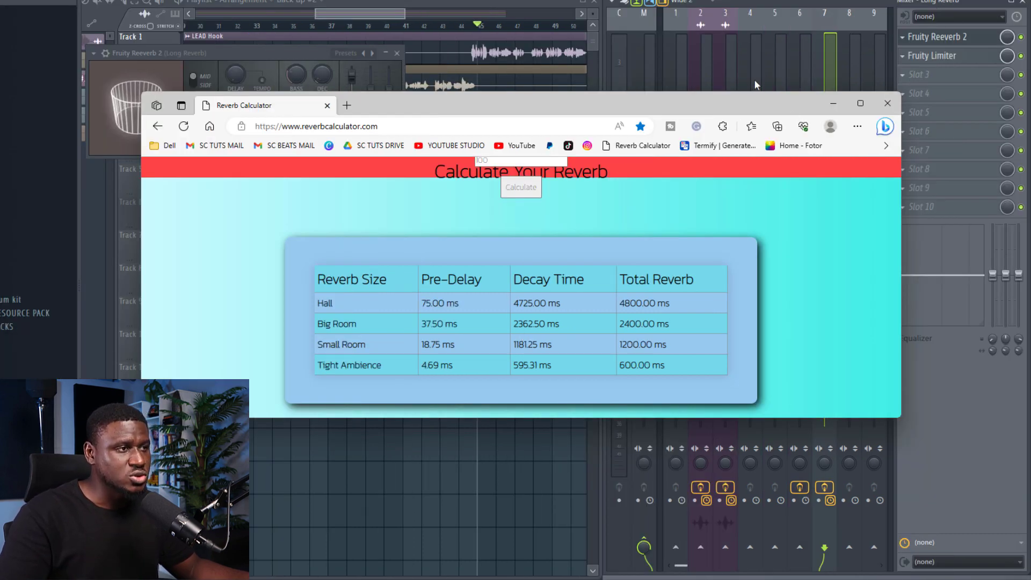
pyautogui.click(833, 102)
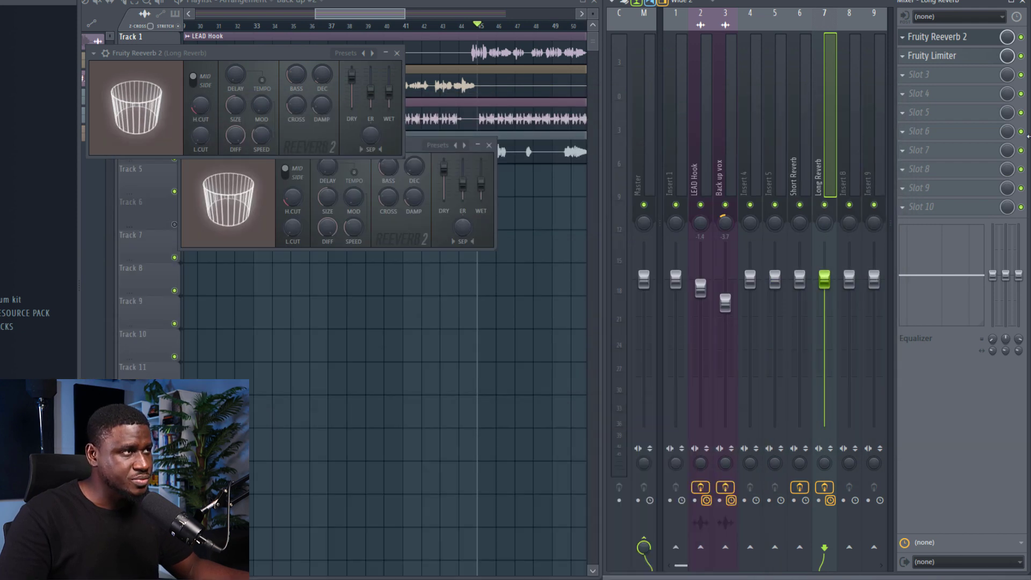
pyautogui.click(802, 157)
pyautogui.click(935, 37)
pyautogui.click(935, 36)
pyautogui.click(396, 53)
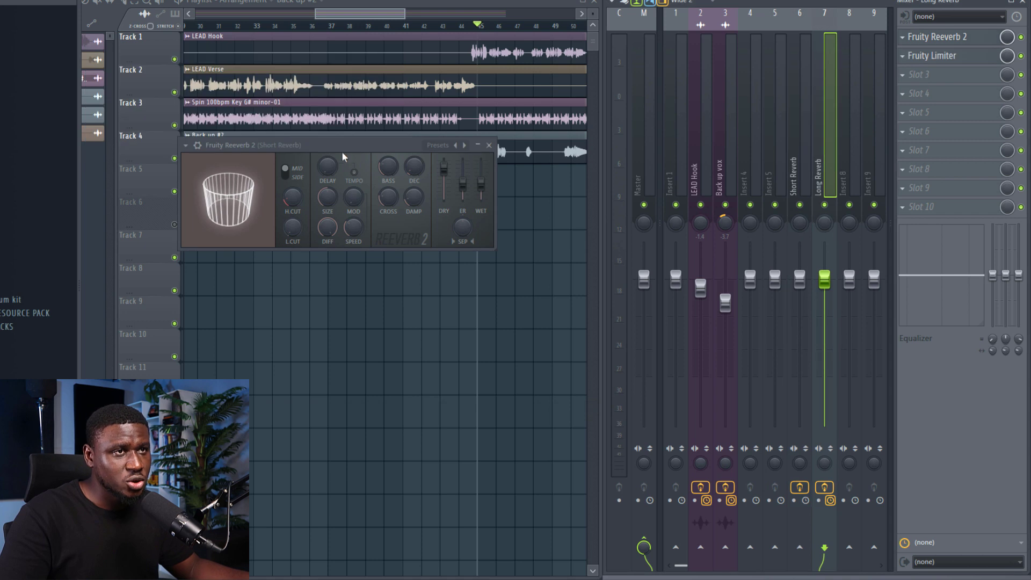
pyautogui.moveTo(268, 150); pyautogui.dragTo(309, 149)
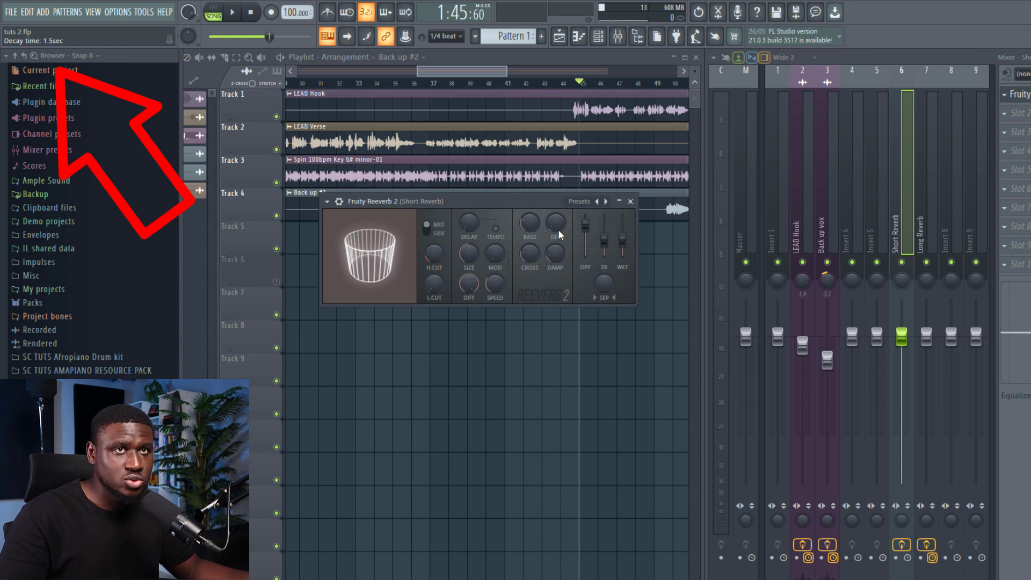
# Step: On Short Reverb's Reeverb 2, set decay to 2.4 s, room size to 100 and dry level to 0%, and raise the wet level
pyautogui.moveTo(556, 228); pyautogui.dragTo(557, 236)
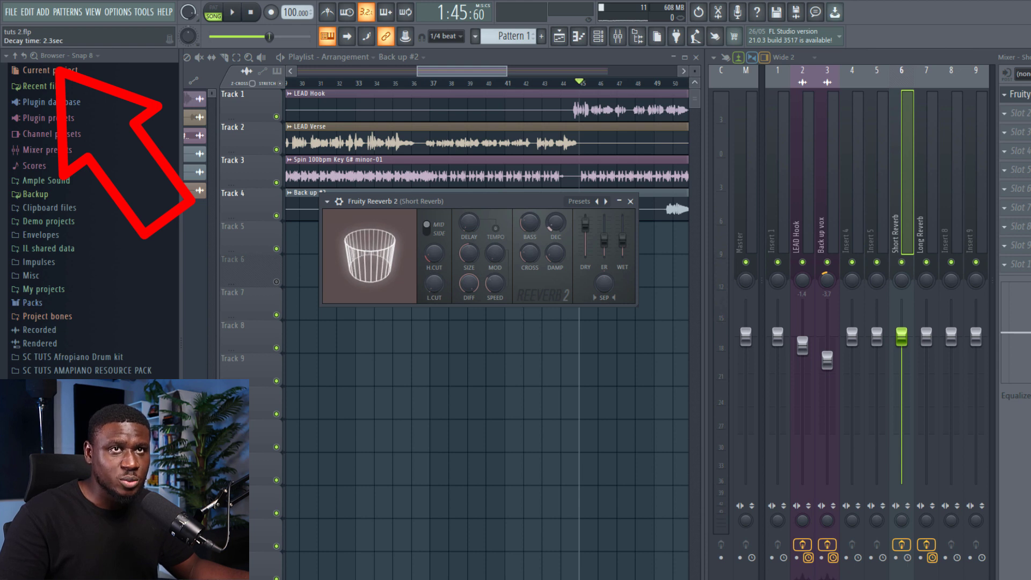
pyautogui.moveTo(556, 236); pyautogui.dragTo(556, 233)
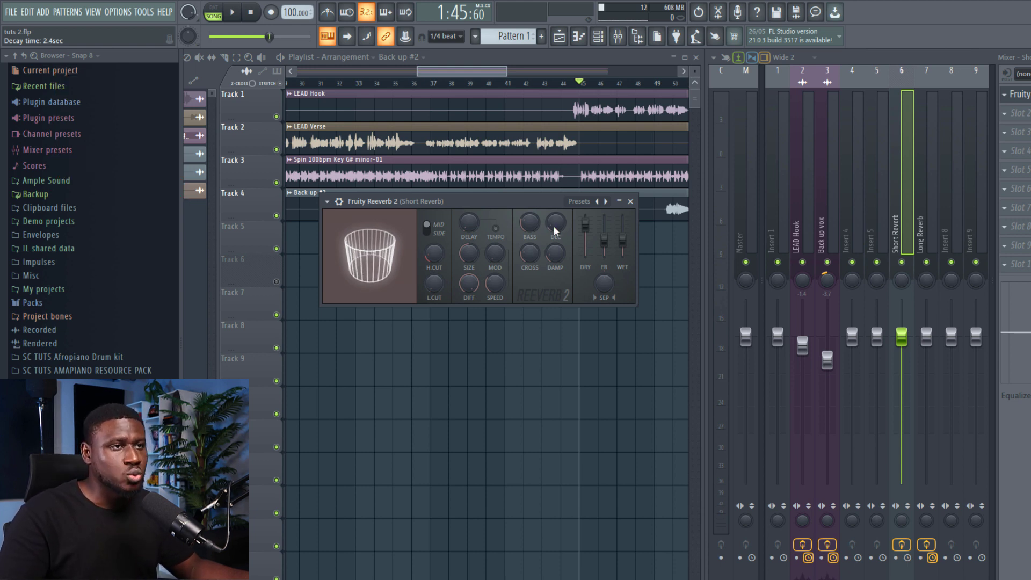
pyautogui.moveTo(475, 262); pyautogui.dragTo(475, 236)
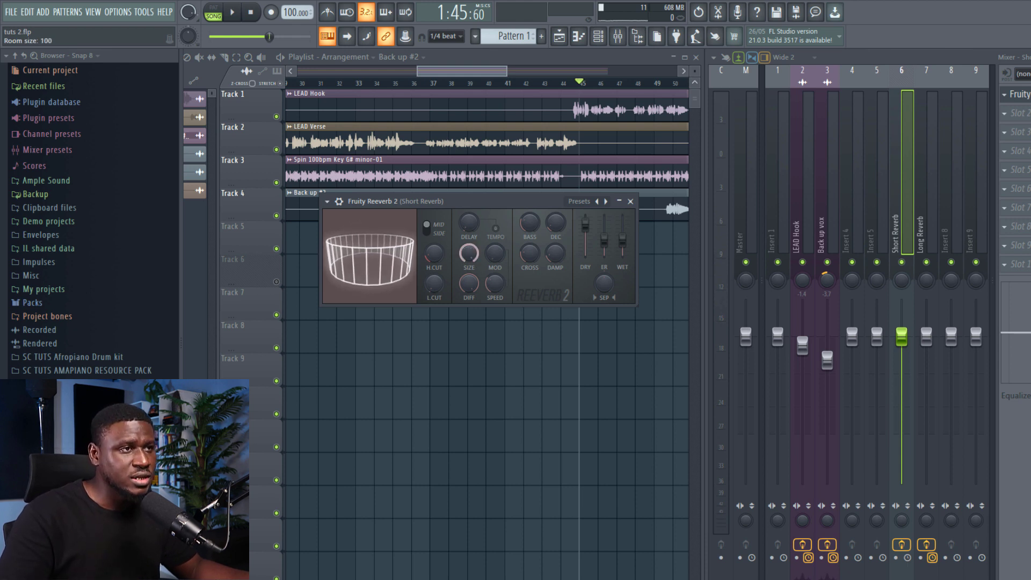
pyautogui.moveTo(622, 236); pyautogui.dragTo(585, 244)
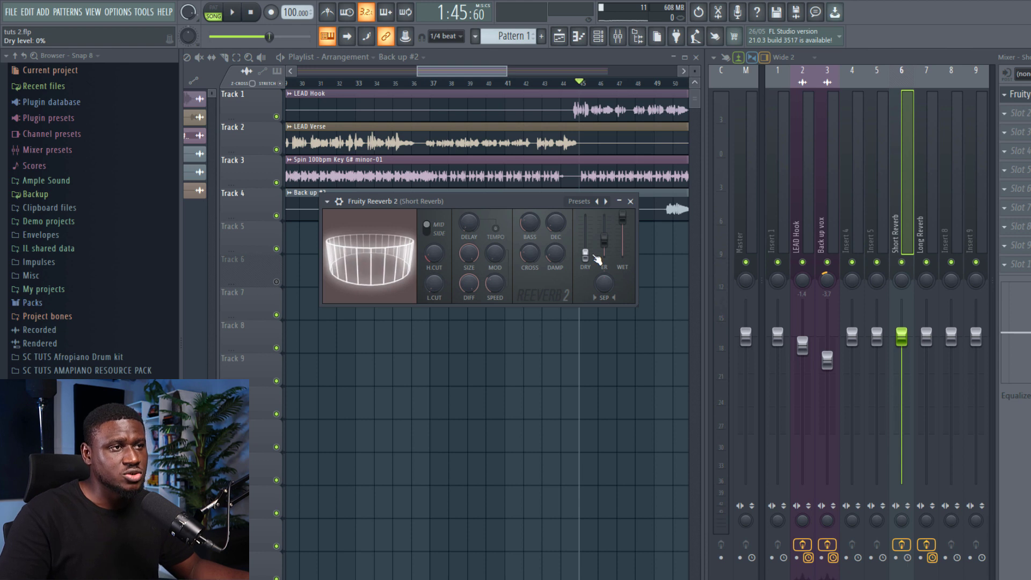
# Step: Using the calculator's Hall values, set Long Reverb's Reeverb 2 decay to 4.7 s, raise its wet level and lower its dry level
pyautogui.click(920, 228)
pyautogui.click(1019, 94)
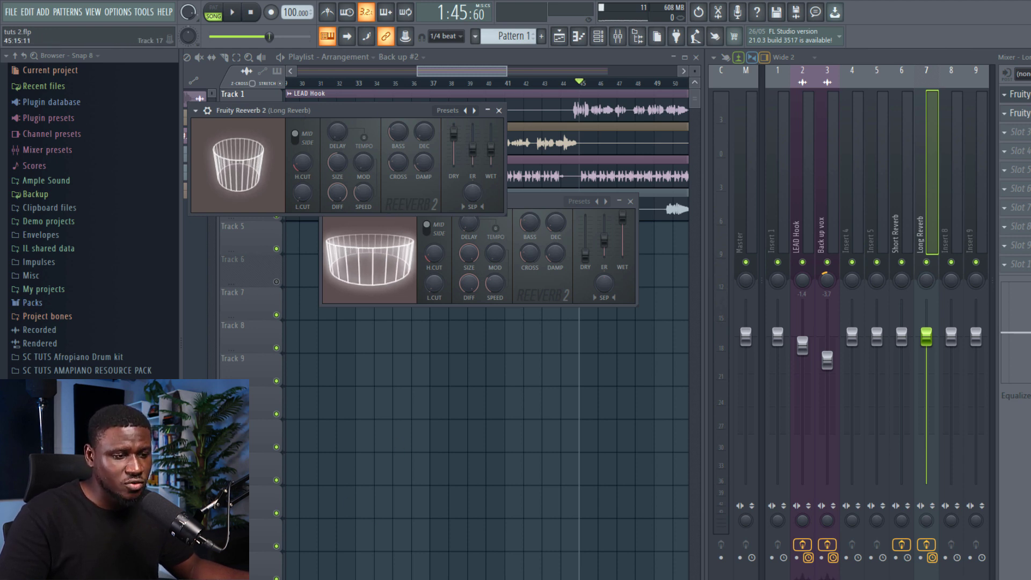
pyautogui.hotkey('alt', 'Tab')
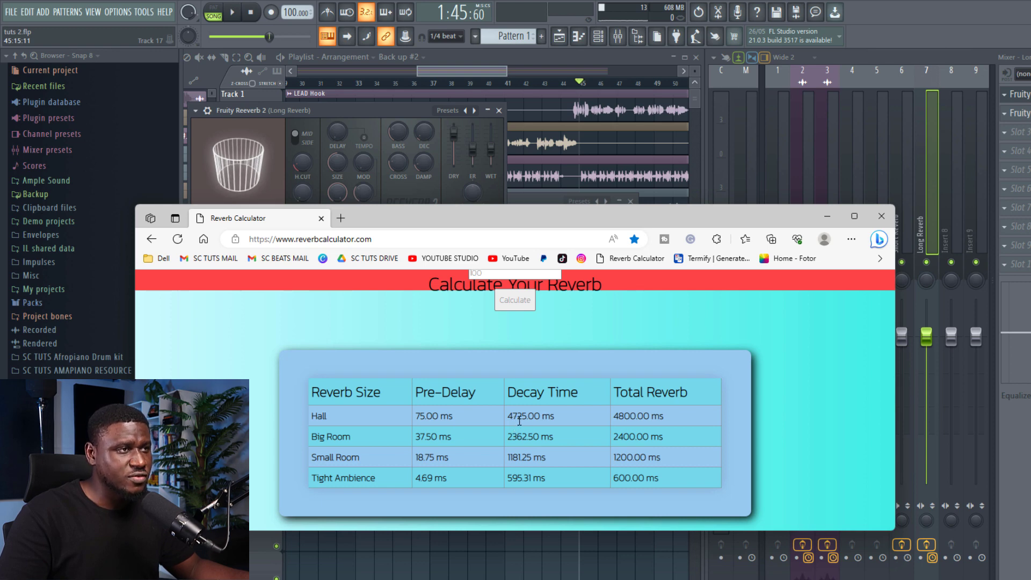
pyautogui.hotkey('alt', 'Tab')
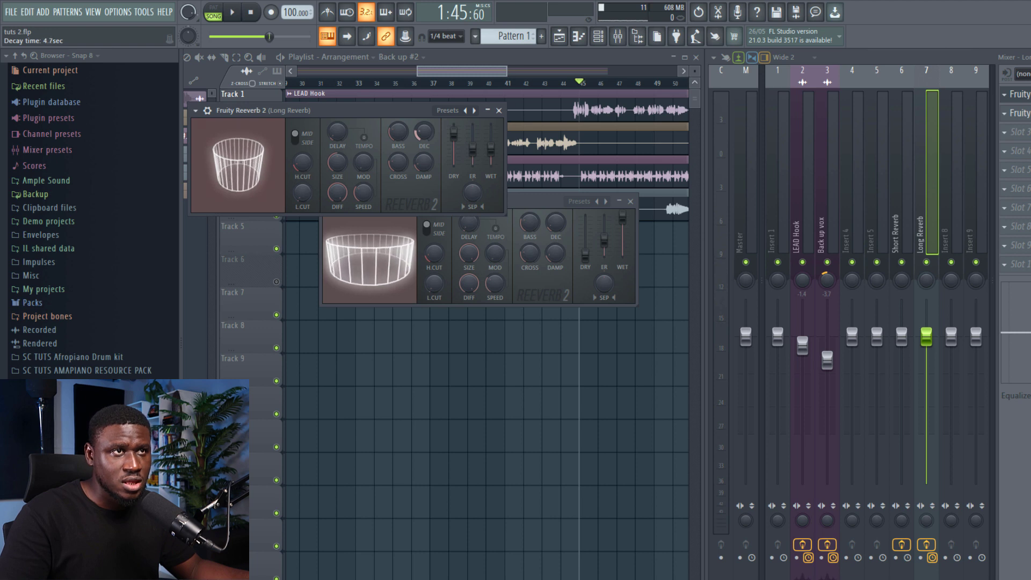
pyautogui.moveTo(337, 110); pyautogui.dragTo(418, 127)
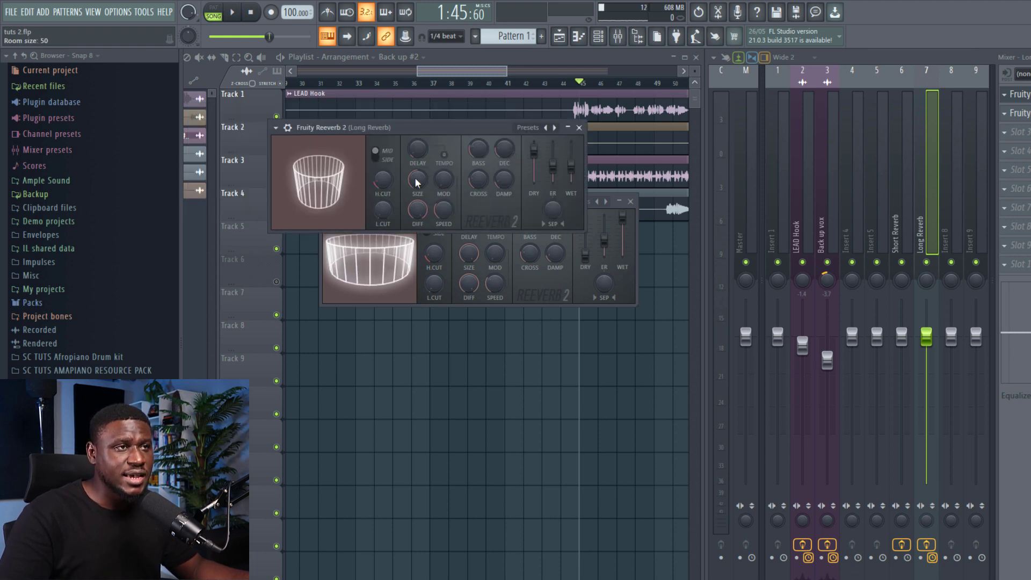
pyautogui.moveTo(571, 166); pyautogui.dragTo(533, 179)
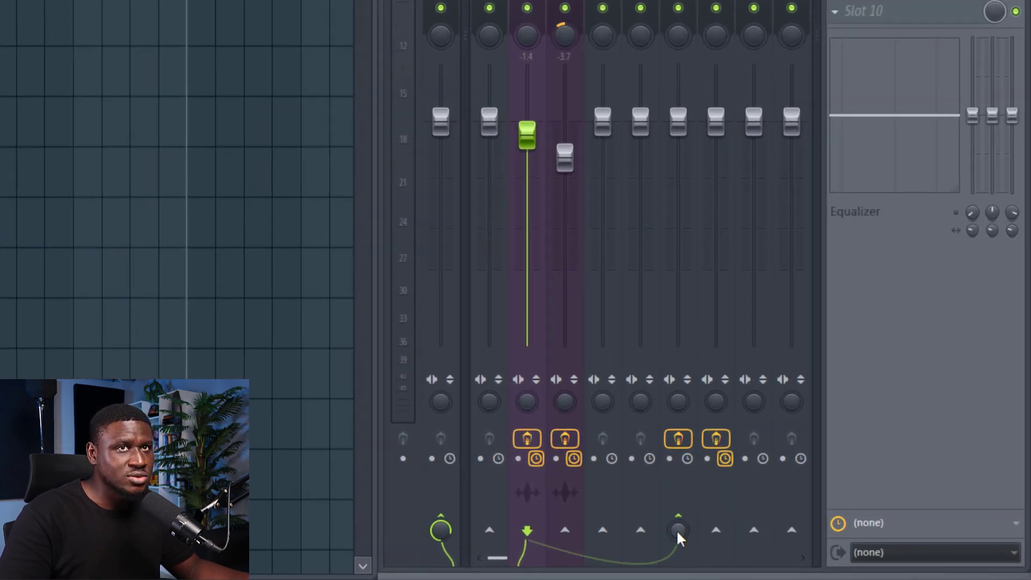
# Step: Raise the LEAD Hook track's send level to Short Reverb and play the song with the reverb track on and muted
pyautogui.moveTo(676, 533); pyautogui.dragTo(677, 523)
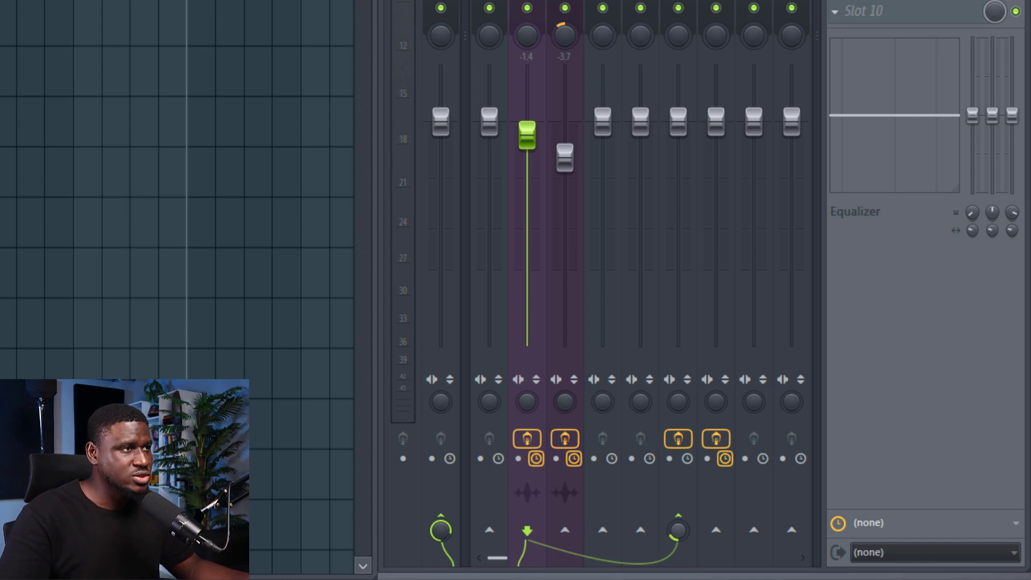
pyautogui.press('space')
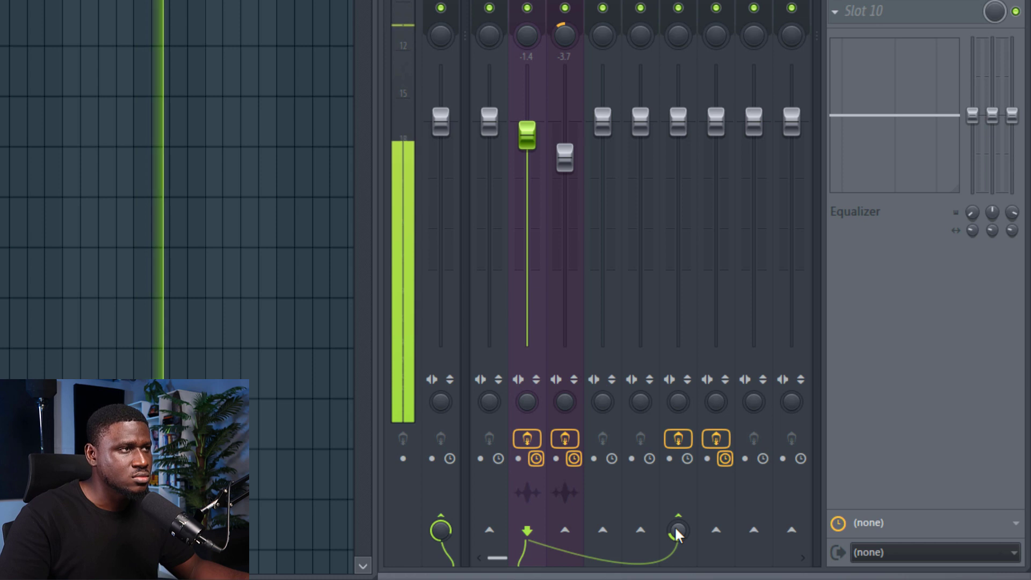
pyautogui.press('space')
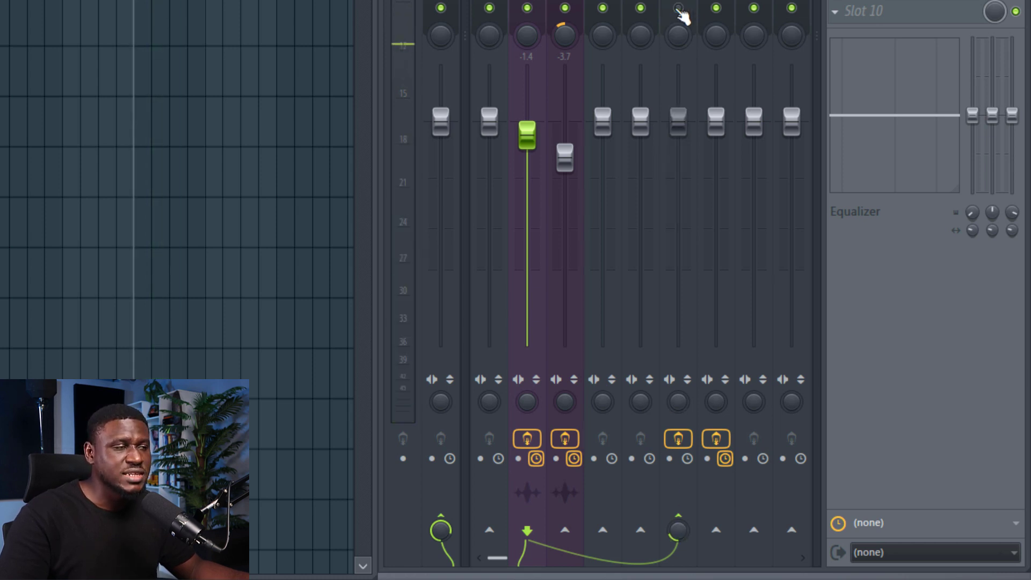
pyautogui.press('space')
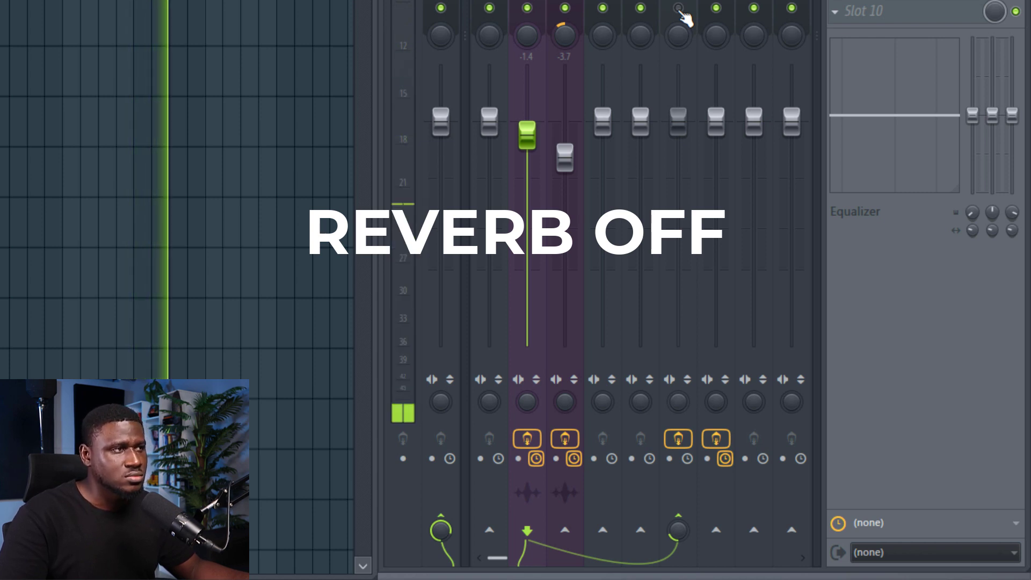
# Step: Turn the Short Reverb mixer track back on, compare the lead vocal with it during playback, and stop the song
pyautogui.press('space')
pyautogui.click(678, 8)
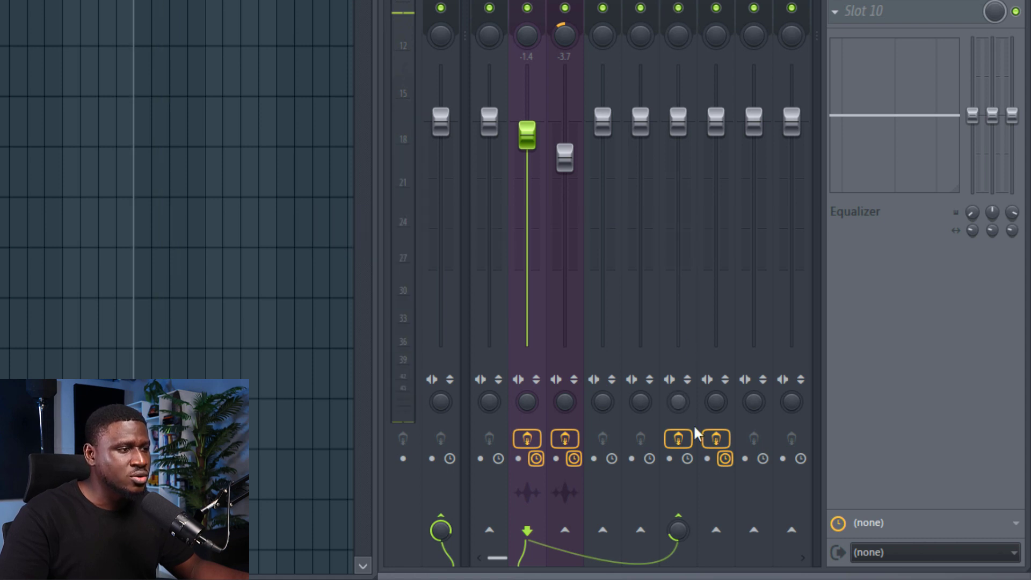
pyautogui.press('space')
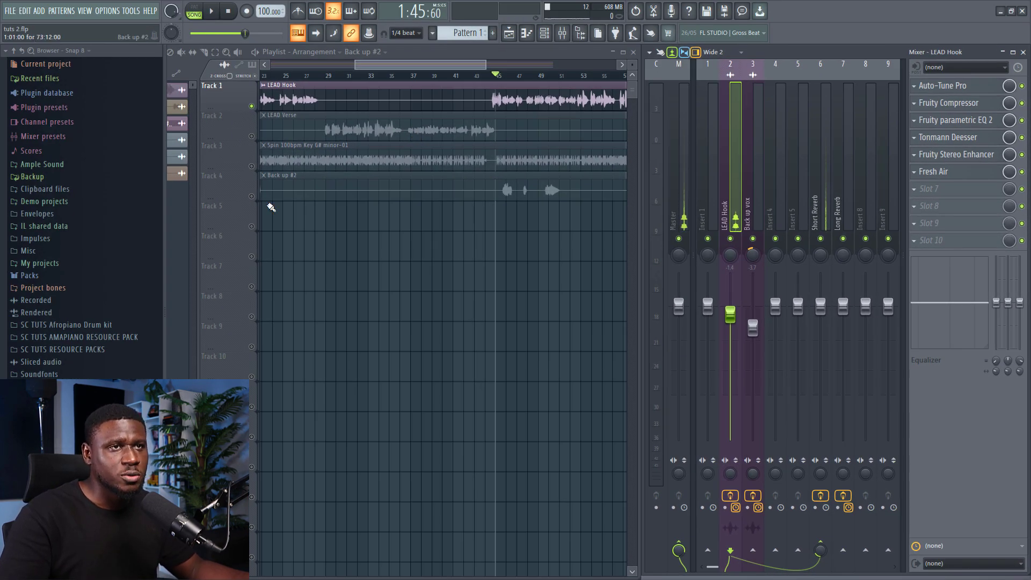
# Step: Unmute the LEAD Verse and Spin 100bpm tracks in the playlist, leaving the Back up #2 track muted
pyautogui.rightClick(251, 196)
pyautogui.rightClick(252, 196)
pyautogui.click(252, 197)
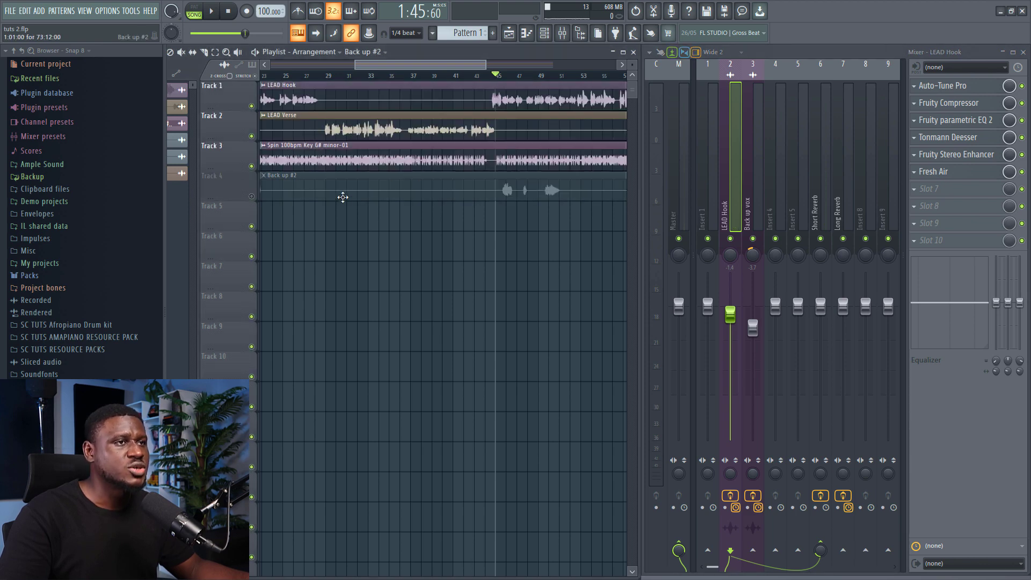
# Step: Add Fruity Parametric EQ 2 after the reverb on the Short Reverb mixer track
pyautogui.click(813, 209)
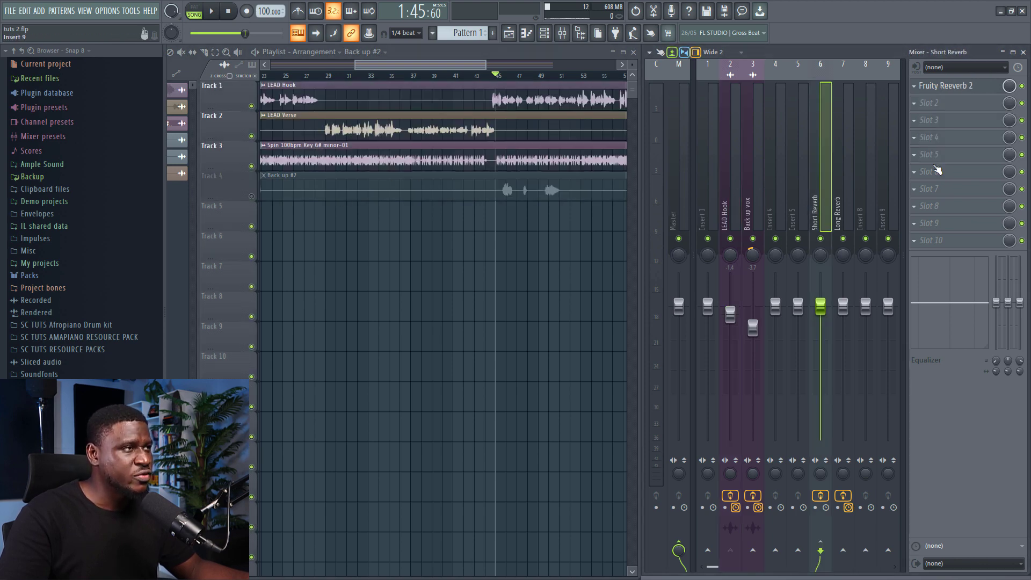
pyautogui.click(953, 107)
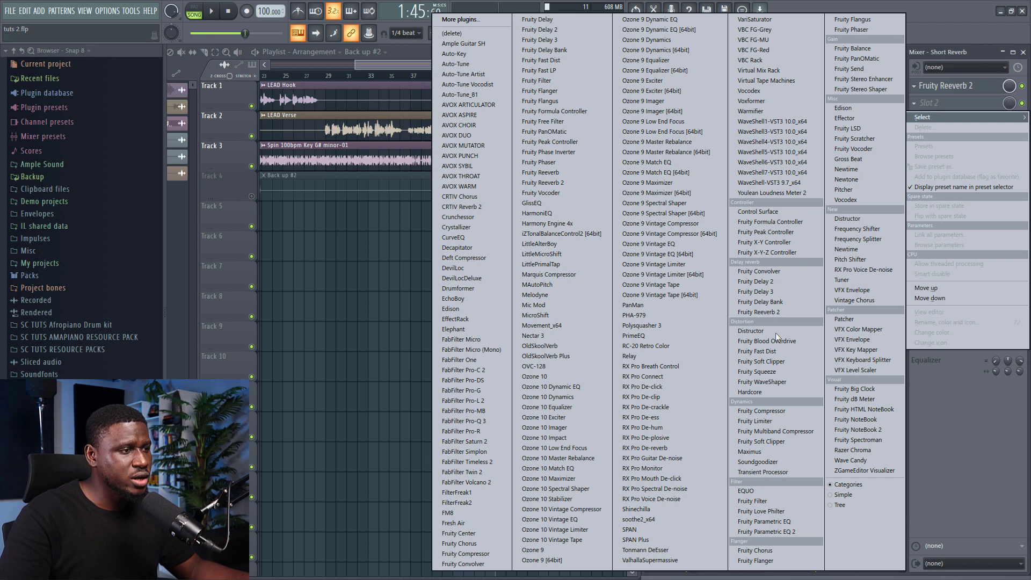
pyautogui.click(759, 531)
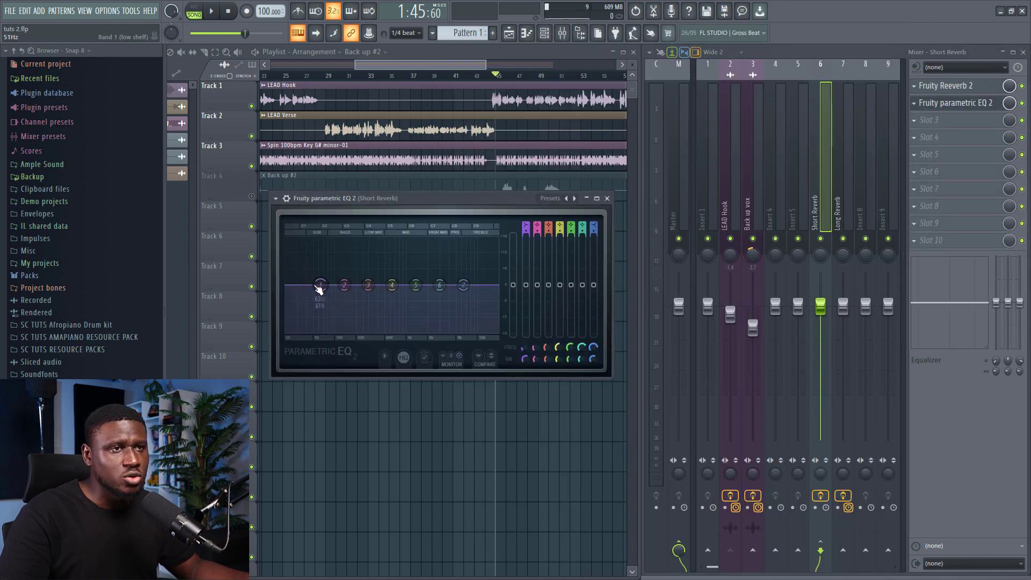
# Step: Make band 1 of Short Reverb's EQ a high-pass filter with a steeper slope, cutting at about 261 Hz
pyautogui.moveTo(334, 330); pyautogui.dragTo(323, 326)
pyautogui.rightClick(324, 326)
pyautogui.moveTo(341, 356)
pyautogui.click(375, 386)
pyautogui.rightClick(323, 284)
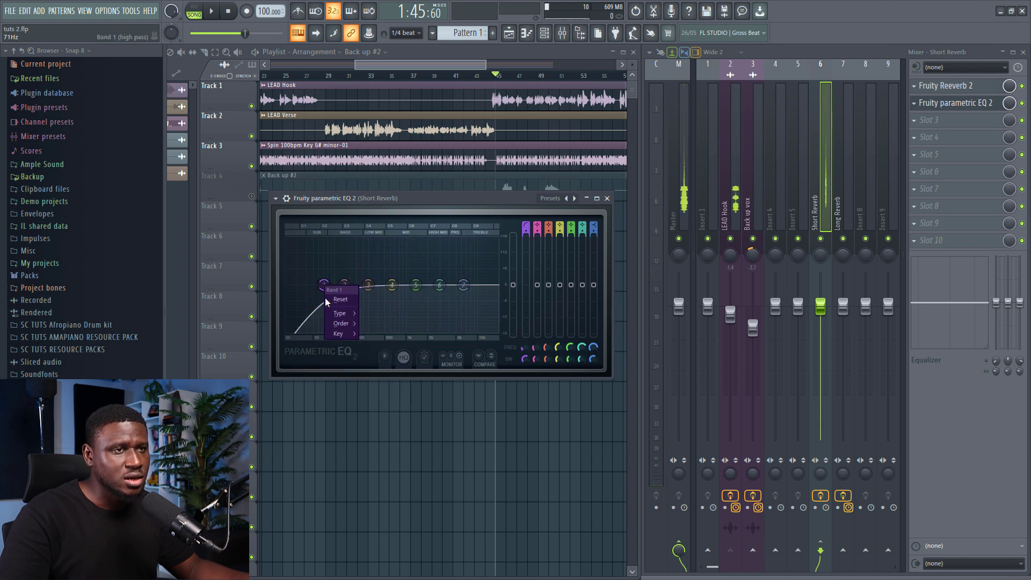
pyautogui.moveTo(331, 323)
pyautogui.click(370, 325)
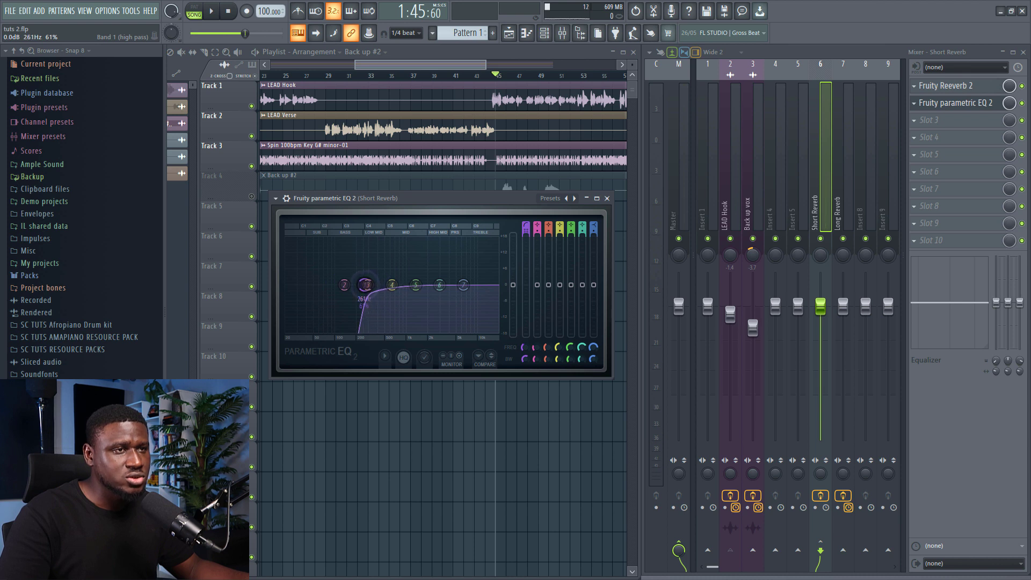
# Step: Play the song, slightly boost bands 6 and 7 of Short Reverb's EQ, close the EQ and listen to the second hook
pyautogui.press('space')
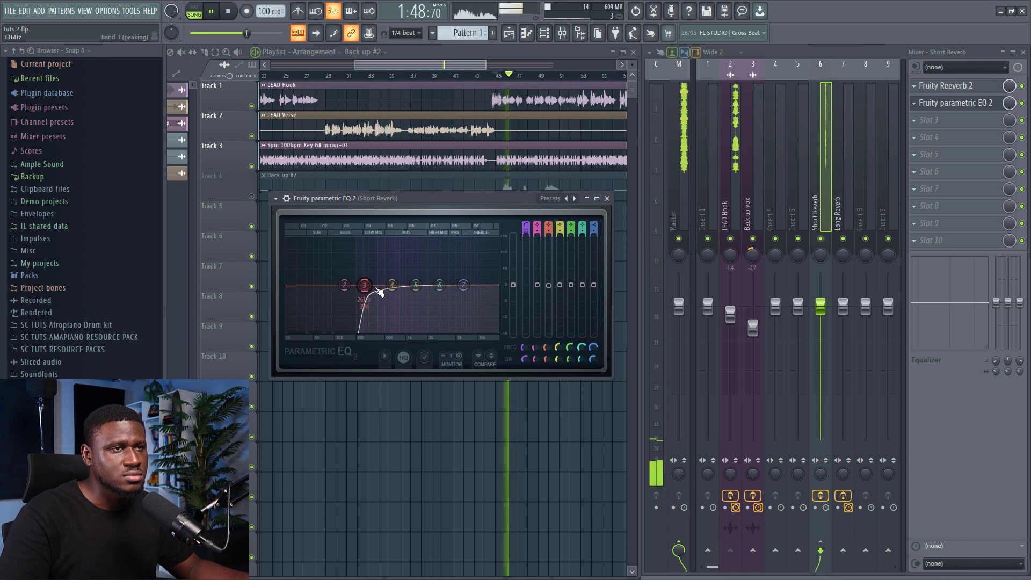
pyautogui.press('space')
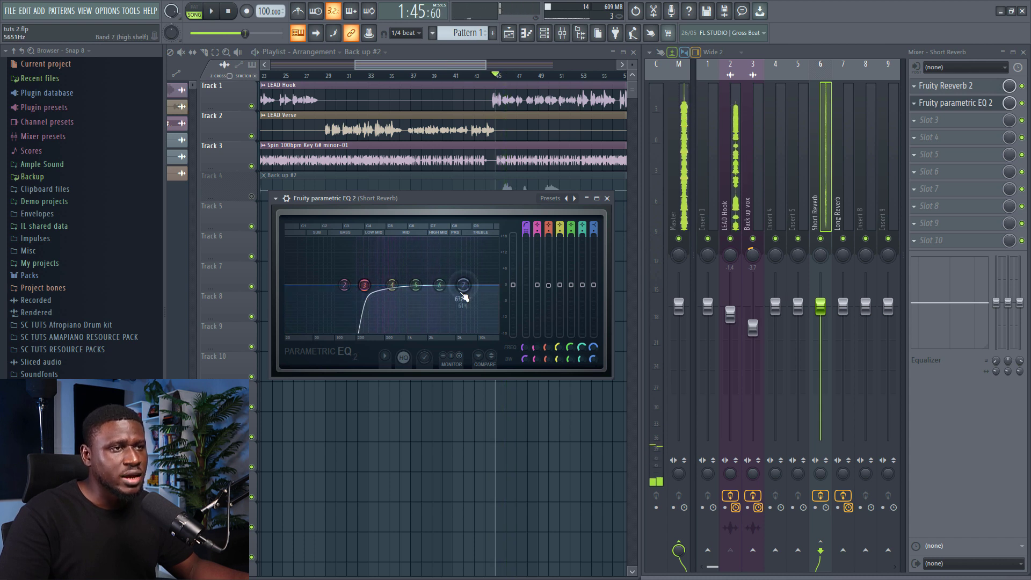
pyautogui.press('space')
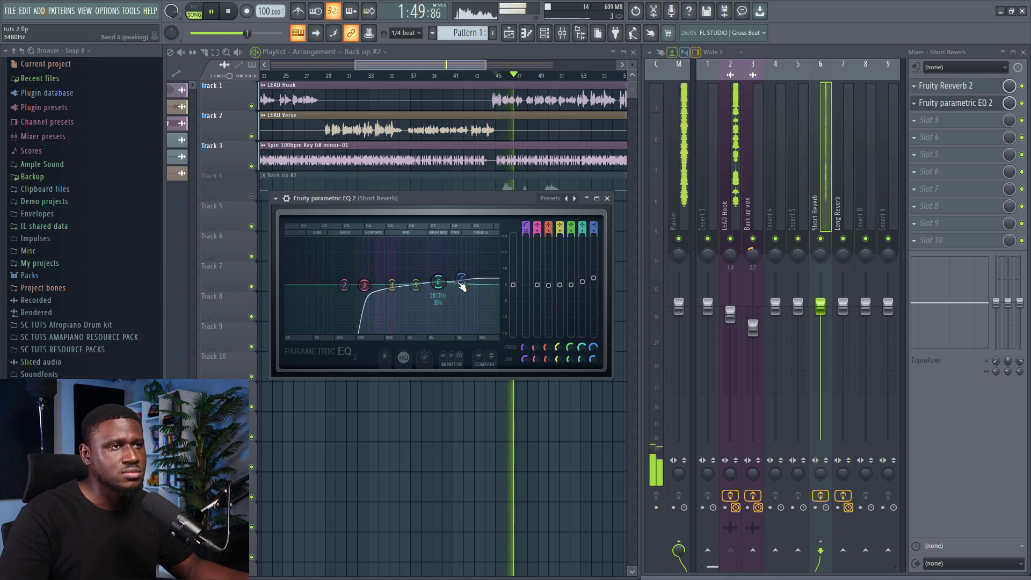
pyautogui.click(607, 202)
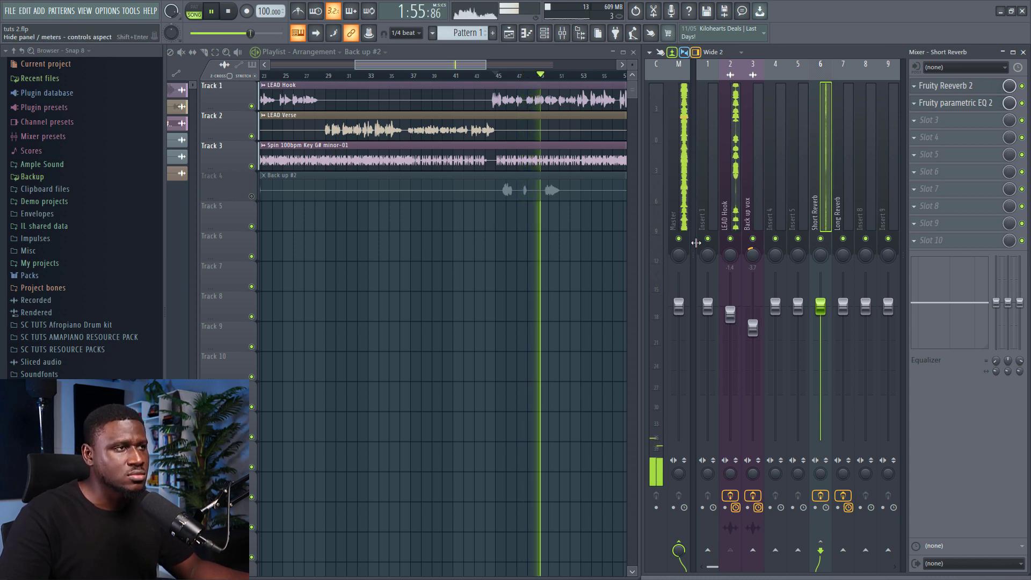
pyautogui.scroll(-3, 526, 199)
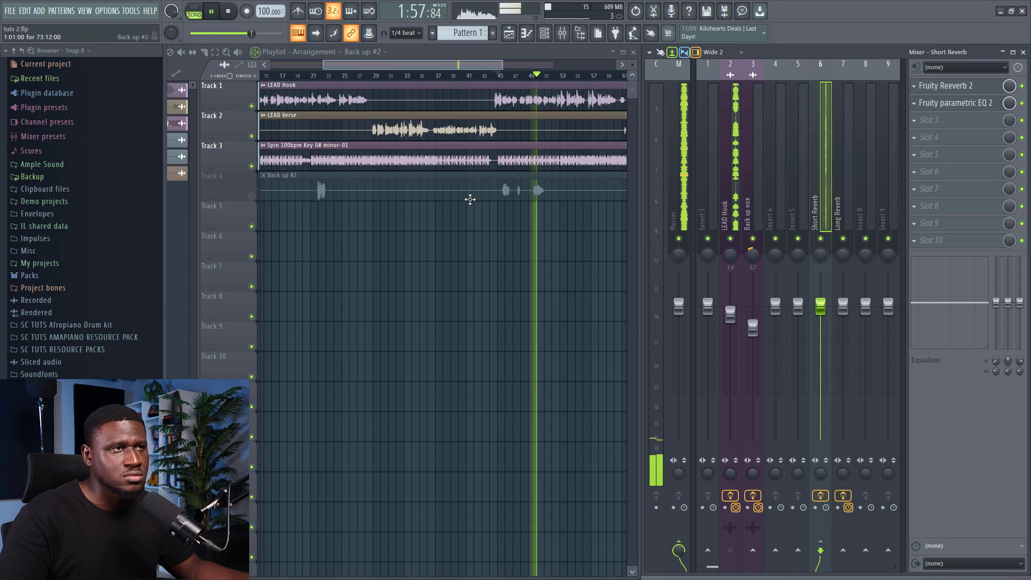
pyautogui.scroll(3, 533, 196)
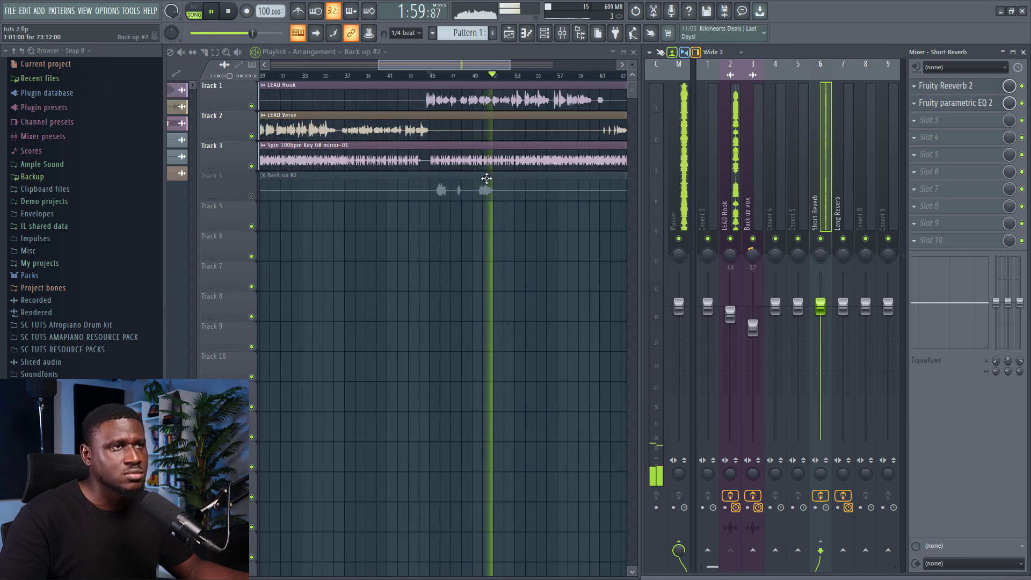
pyautogui.press('space')
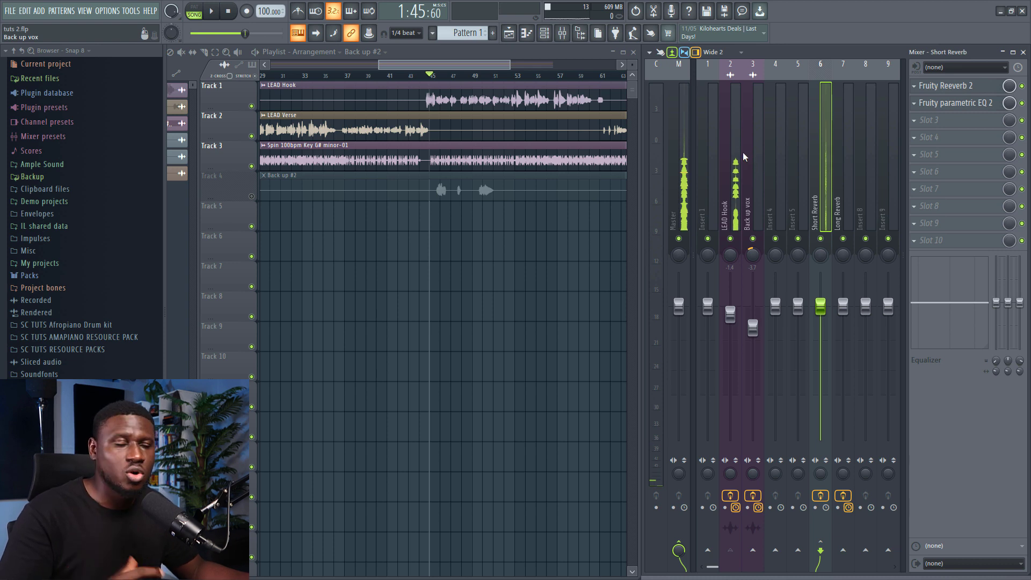
# Step: Select the LEAD Hook mixer track and unmute every playlist track except Back up #2
pyautogui.click(734, 199)
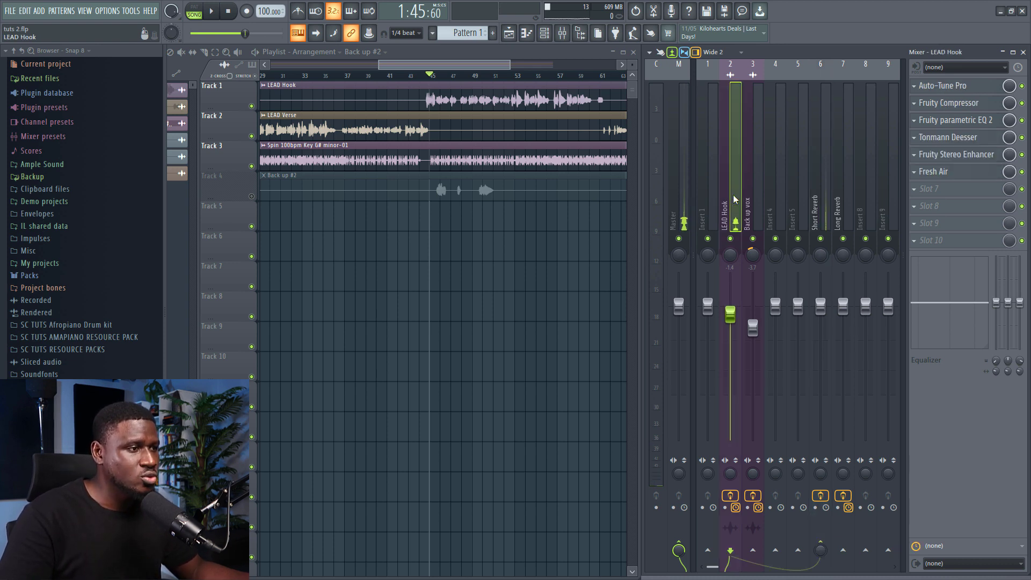
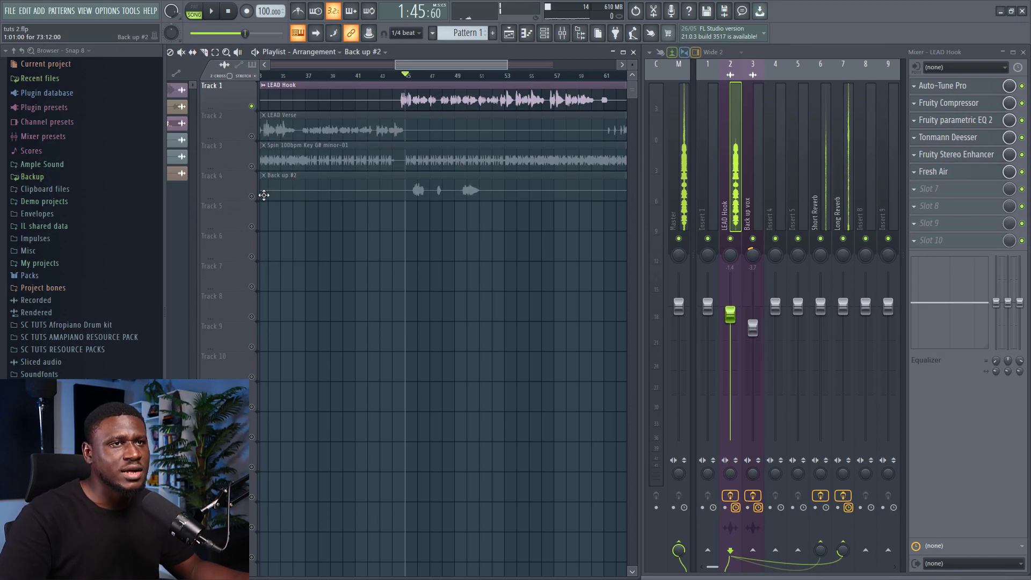
pyautogui.rightClick(251, 196)
pyautogui.rightClick(251, 196)
pyautogui.click(252, 196)
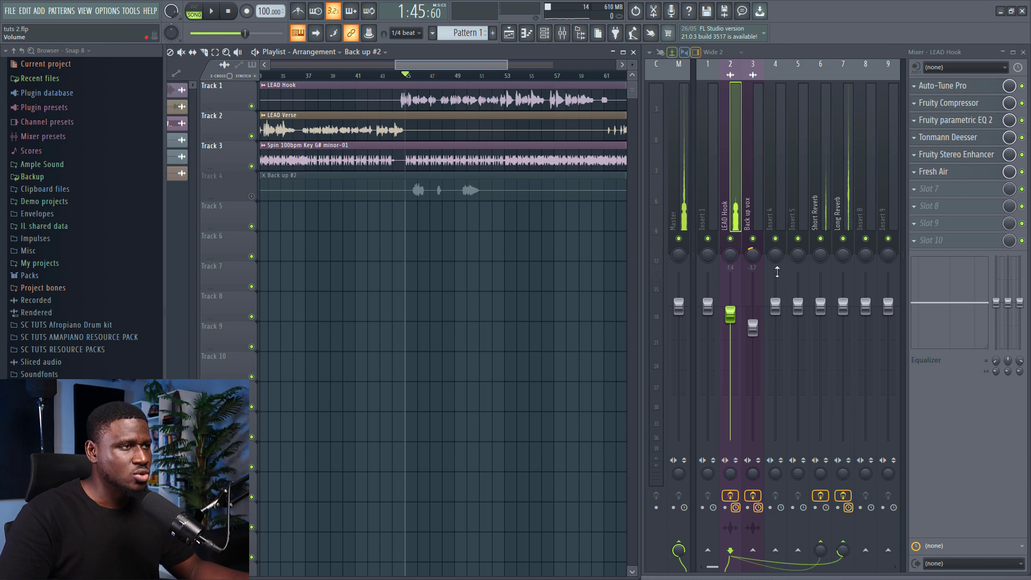
# Step: Add Fruity Parametric EQ 2 after the limiter on the Long Reverb mixer track
pyautogui.click(845, 209)
pyautogui.click(947, 122)
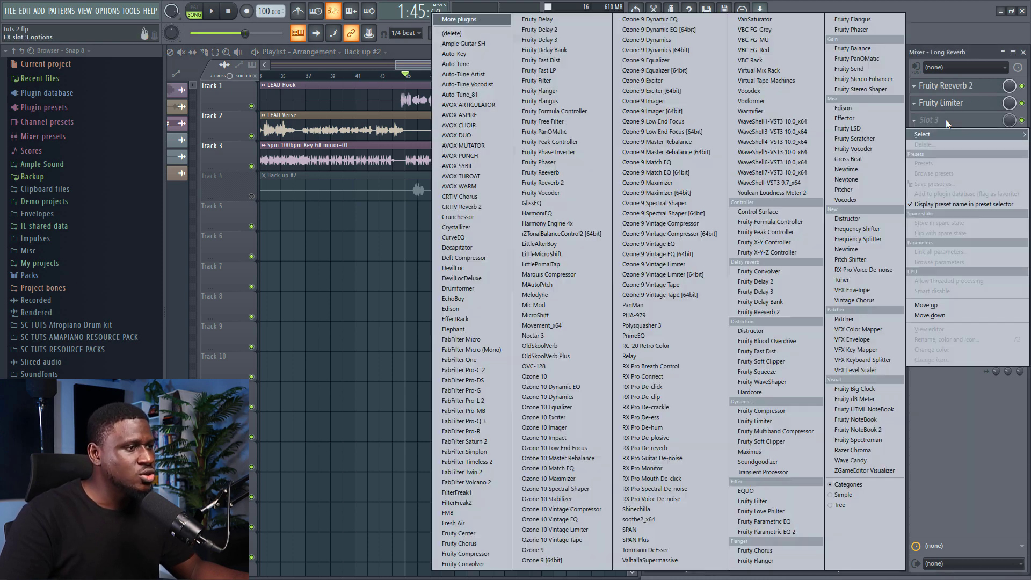
pyautogui.click(778, 527)
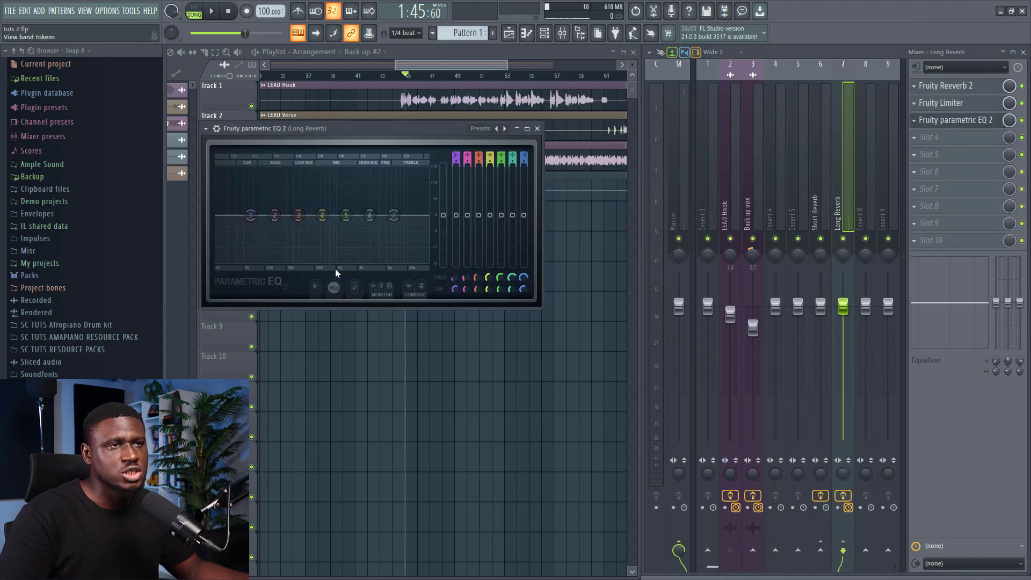
# Step: Make band 1 of Long Reverb's EQ a high-pass filter with a steeper slope to remove the low end
pyautogui.moveTo(260, 219); pyautogui.dragTo(272, 260)
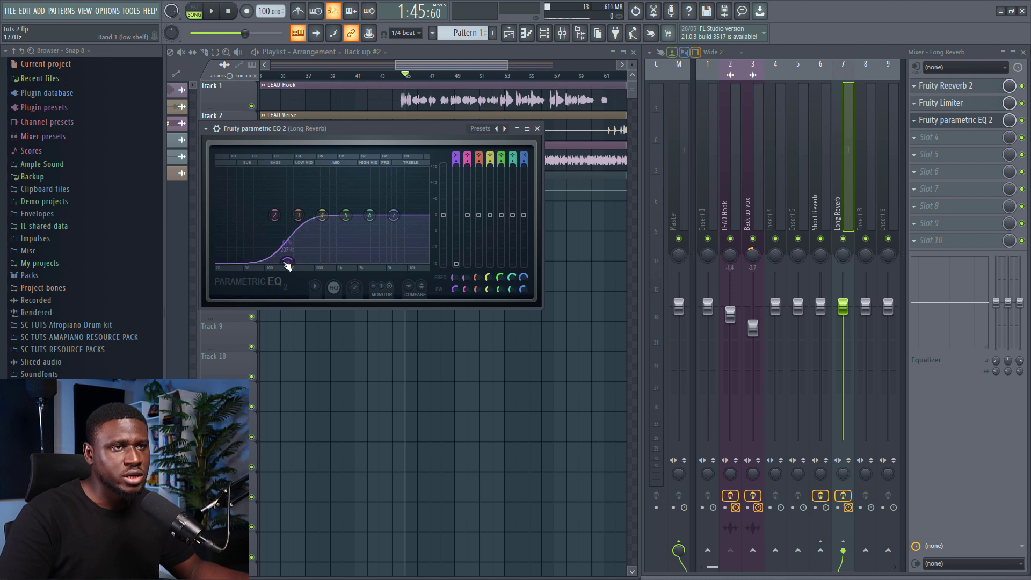
pyautogui.moveTo(303, 291)
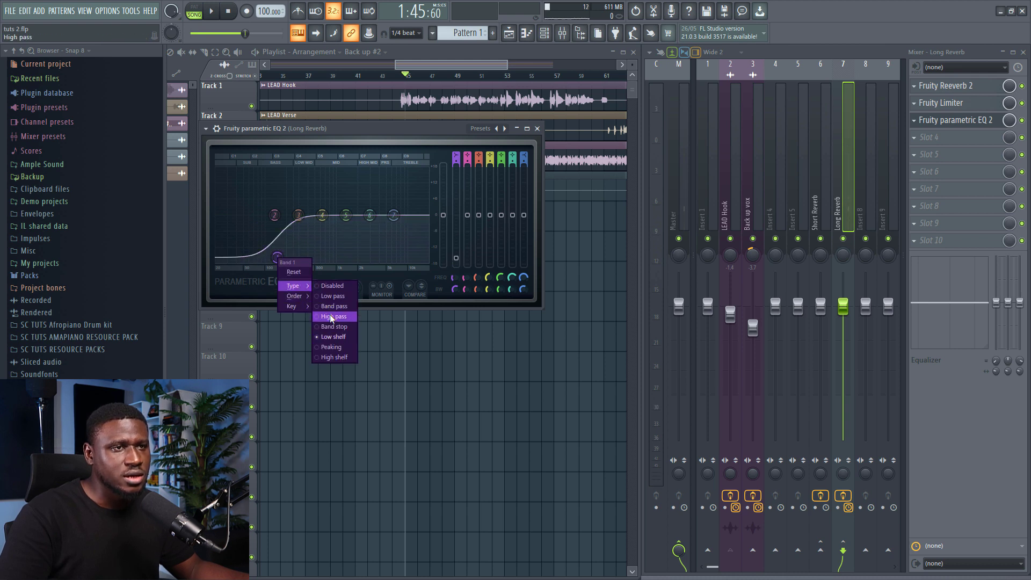
pyautogui.click(329, 305)
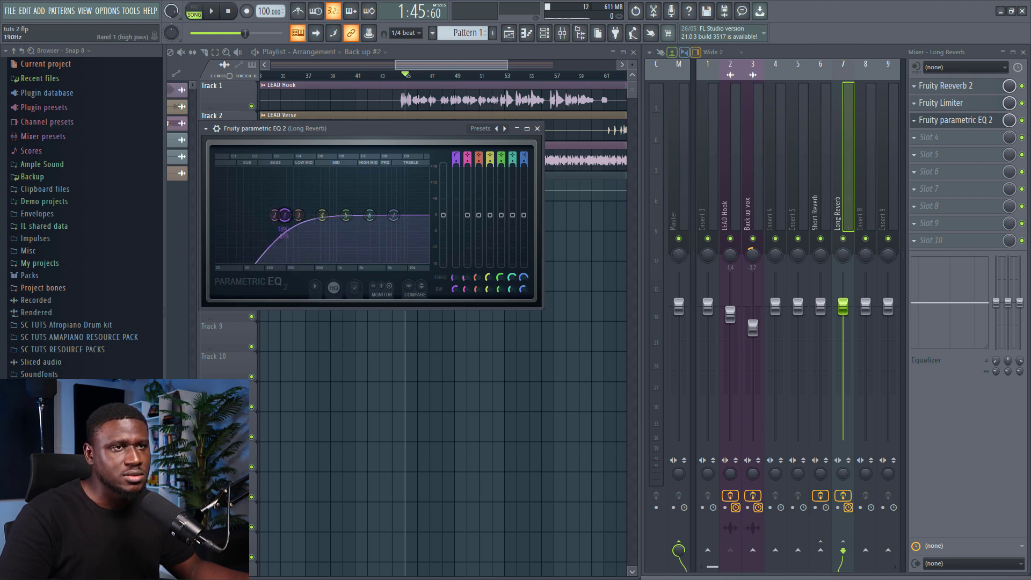
pyautogui.click(330, 256)
# Step: During playback, lower band 7 of Long Reverb's EQ at about 5 kHz to cut the highs, and close the EQ
pyautogui.press('space')
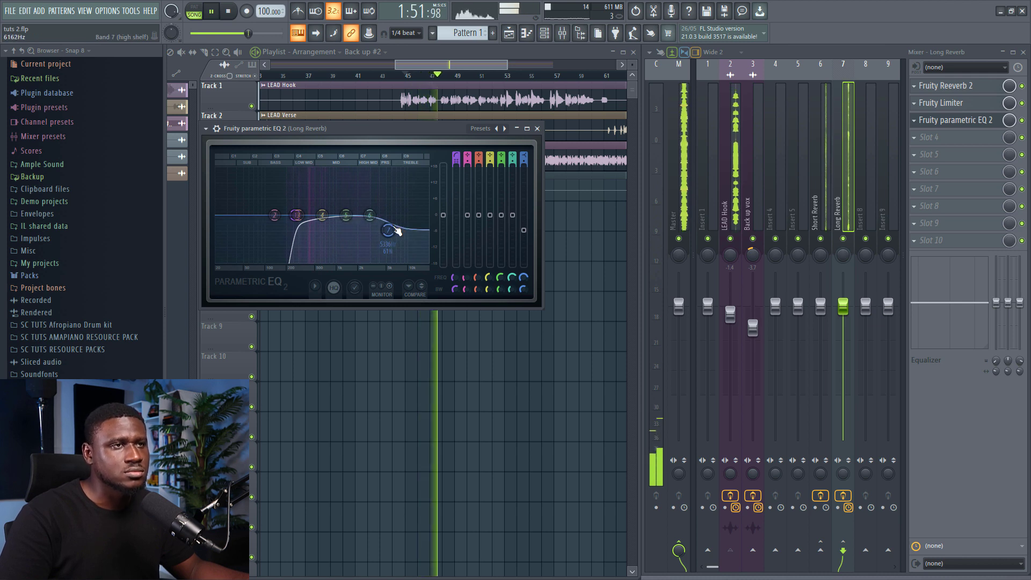
pyautogui.moveTo(393, 232); pyautogui.dragTo(392, 235)
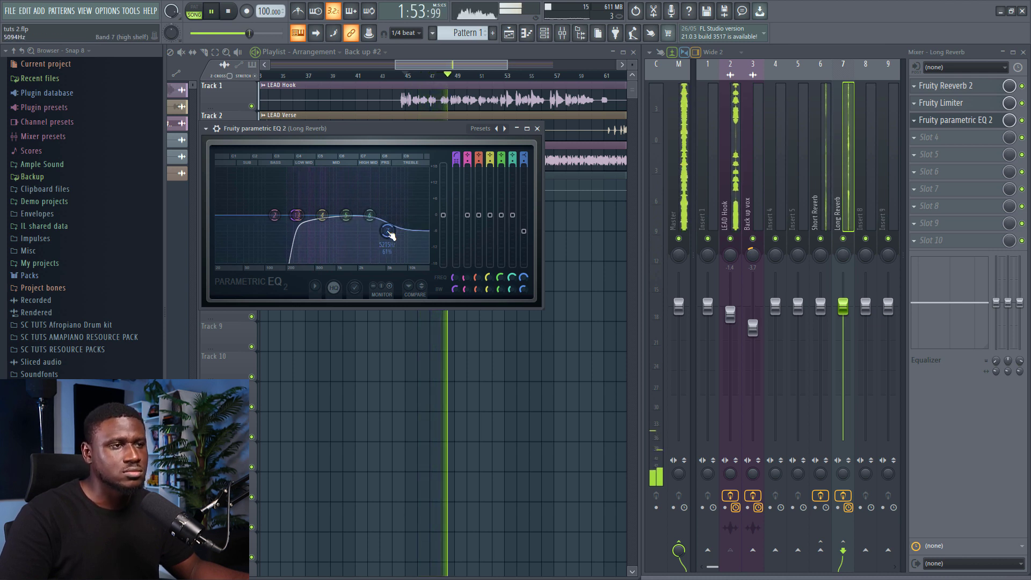
pyautogui.click(536, 129)
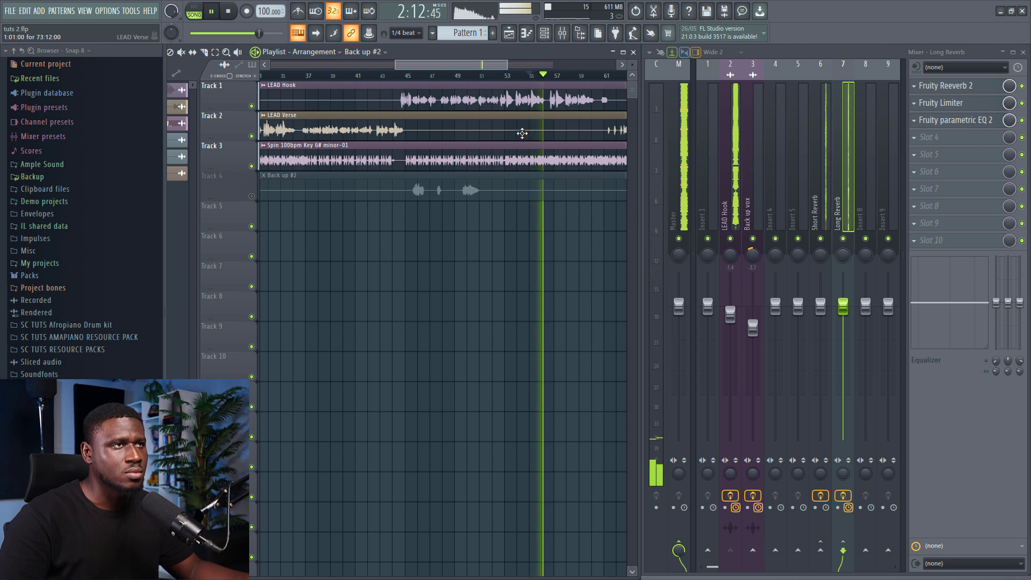
# Step: Replay the song from about 1:43, just before the second hook, to check the blended reverbs
pyautogui.press('space')
pyautogui.click(382, 76)
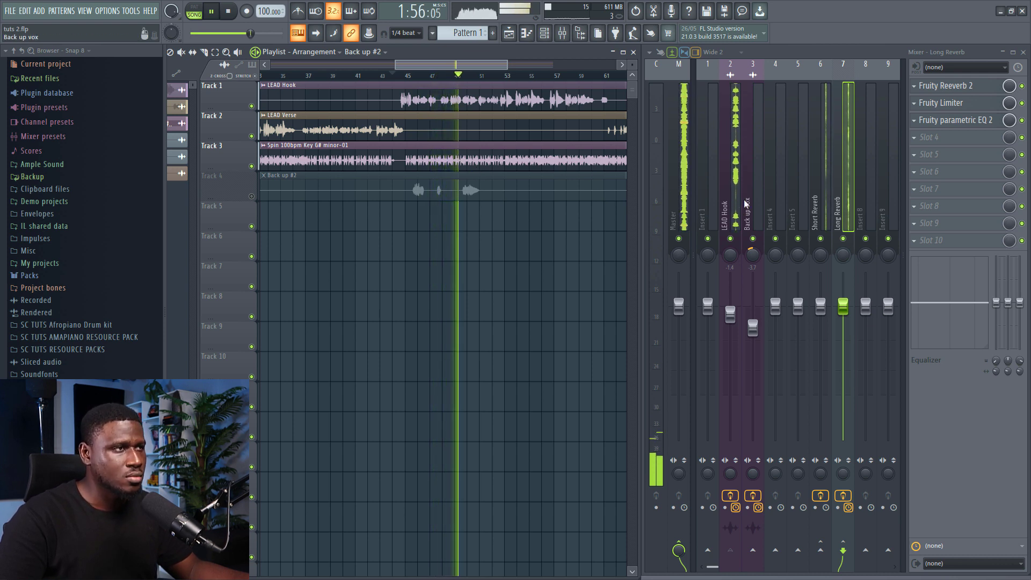
pyautogui.press('space')
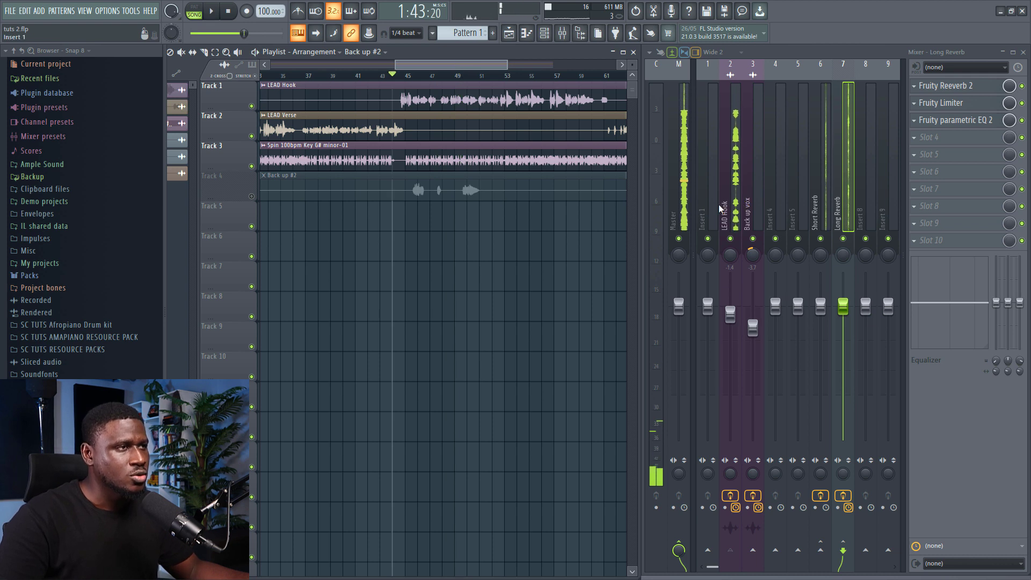
# Step: Adjust the LEAD Hook track's send level to Long Reverb and play the hook to hear the blend
pyautogui.click(725, 209)
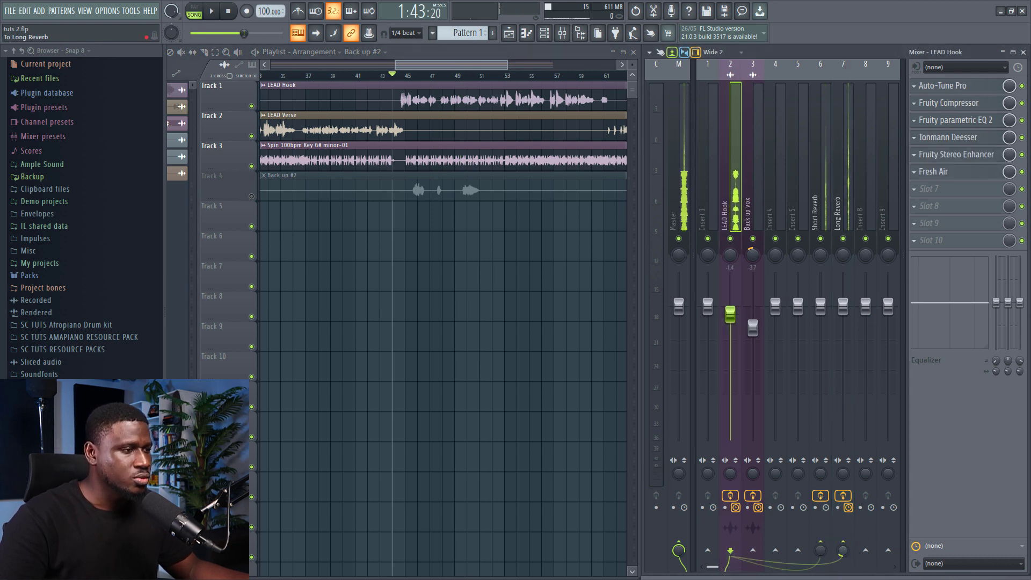
pyautogui.press('space')
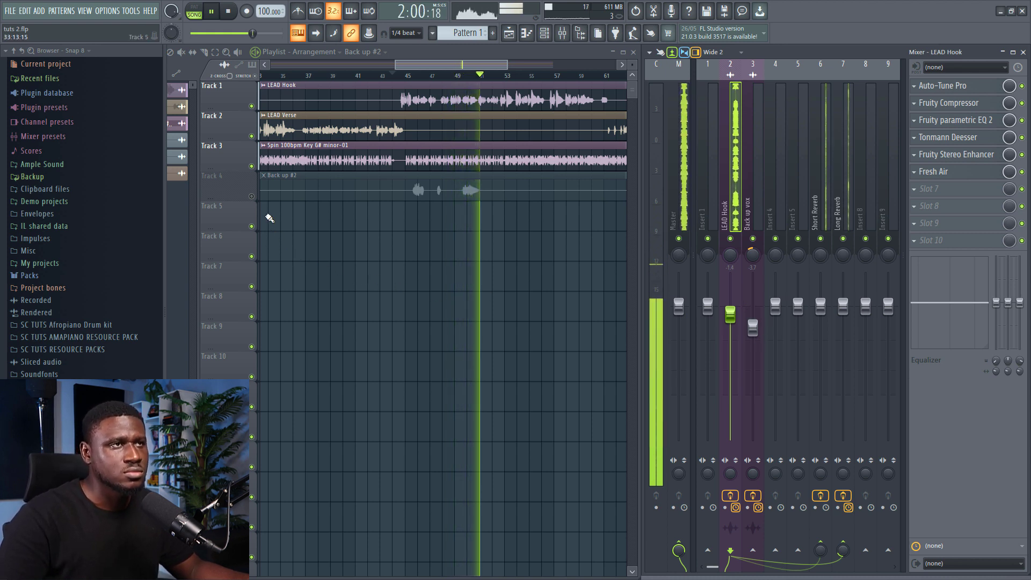
pyautogui.press('space')
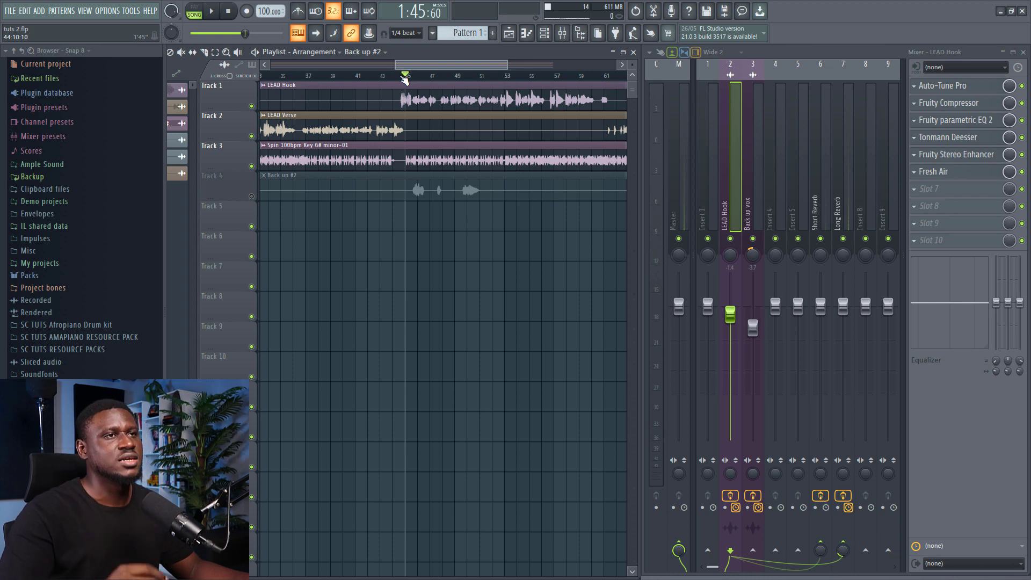
# Step: Unmute the Back up #2 track, bring up its Back up vox mixer track and add Fruity Reeverb 2 in slot 6
pyautogui.doubleClick(454, 183)
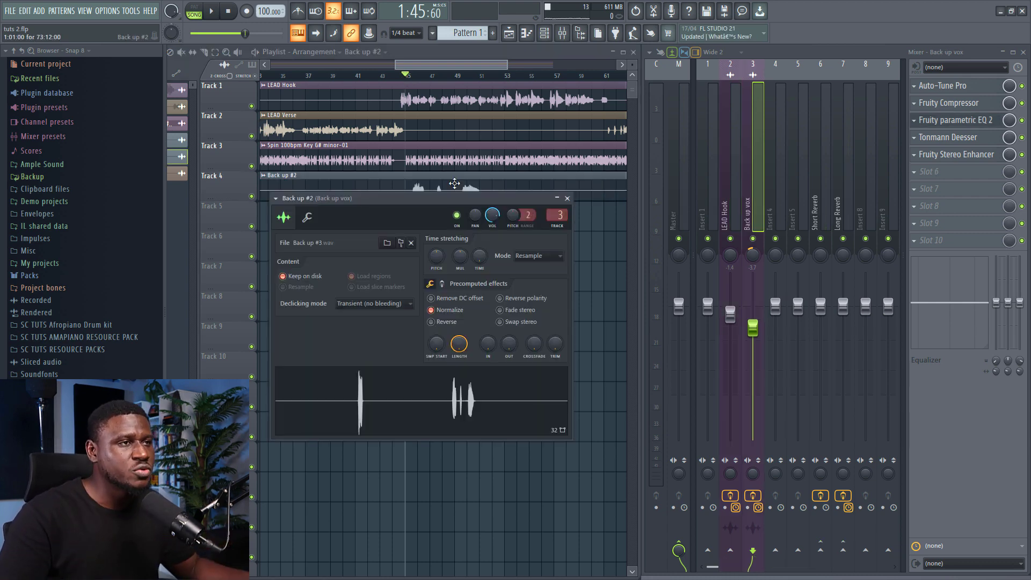
pyautogui.click(567, 198)
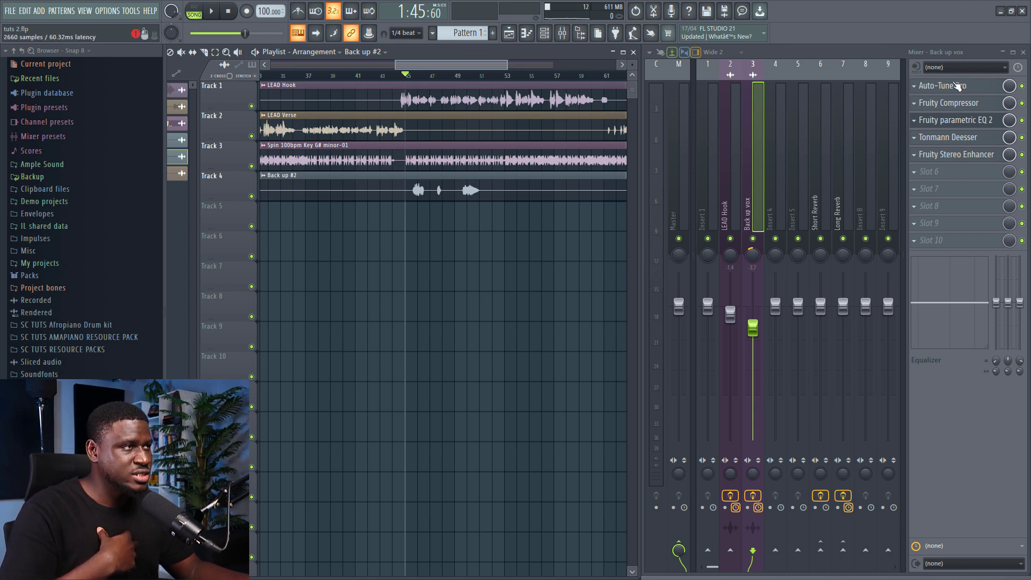
pyautogui.click(948, 173)
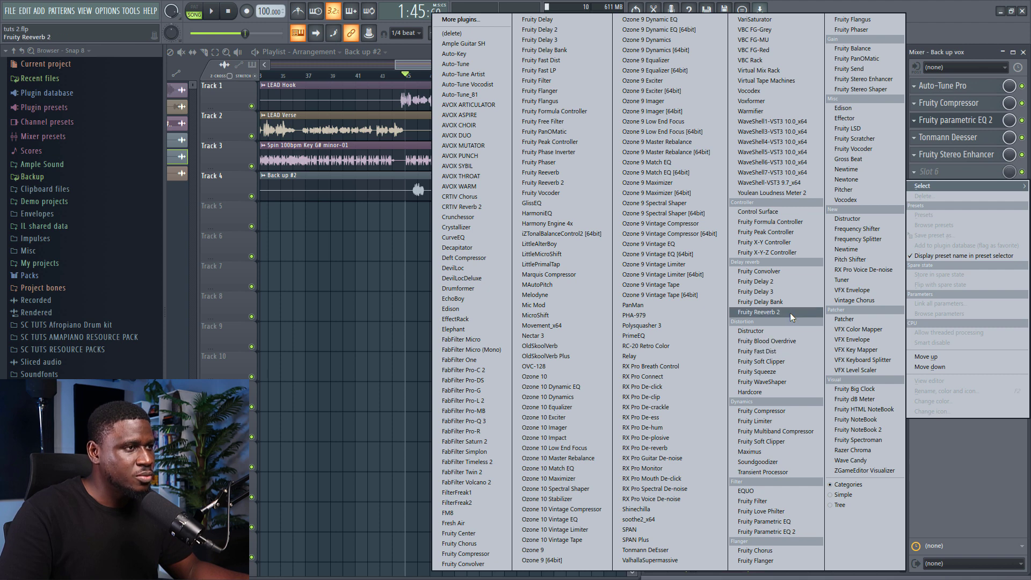
pyautogui.click(790, 312)
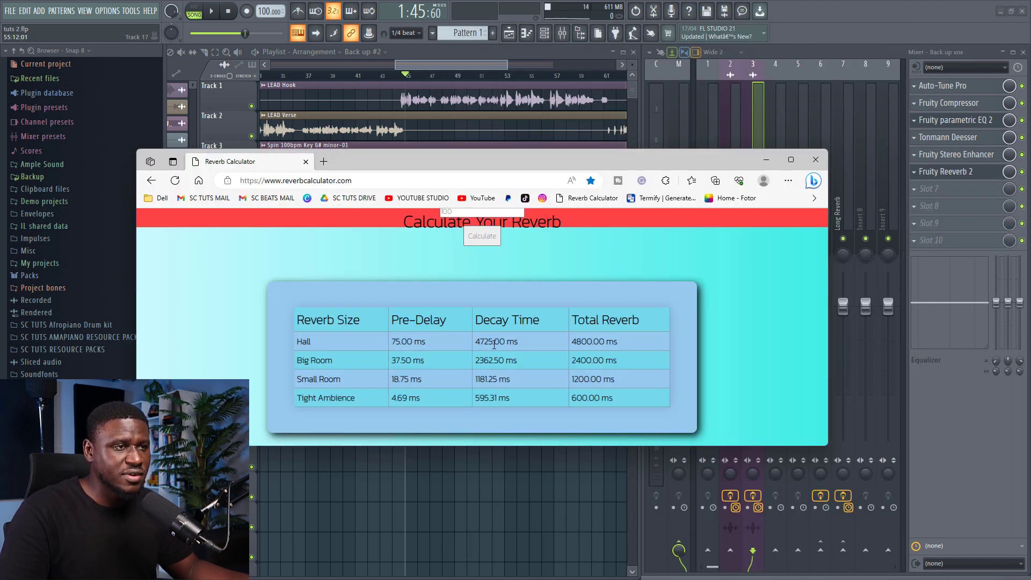
# Step: Minimize the reverb calculator and balance the wet level of Fruity Reeverb 2 on Back up vox by ear during playback
pyautogui.click(765, 164)
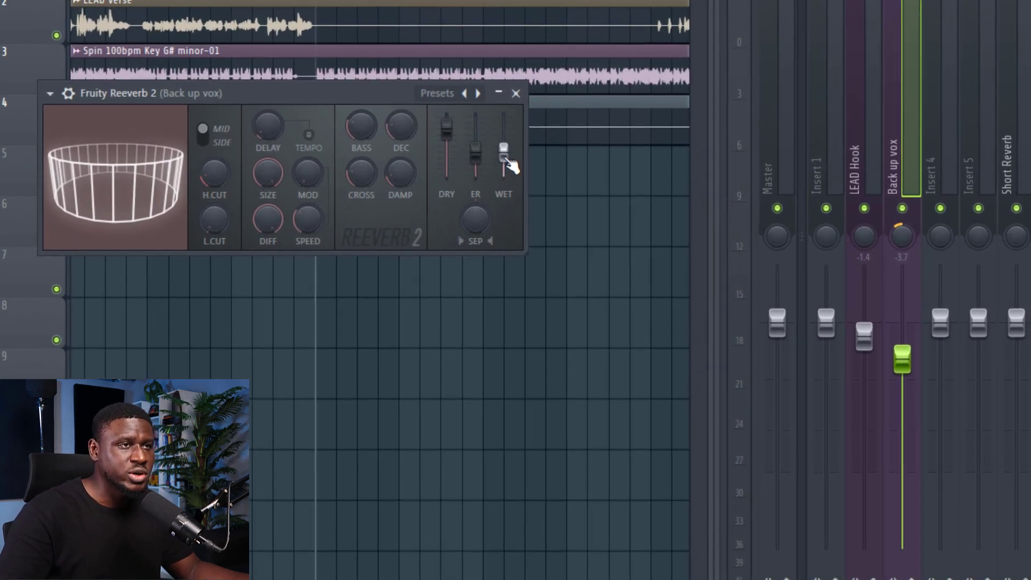
pyautogui.moveTo(516, 206); pyautogui.dragTo(517, 201)
pyautogui.moveTo(503, 141); pyautogui.dragTo(503, 155)
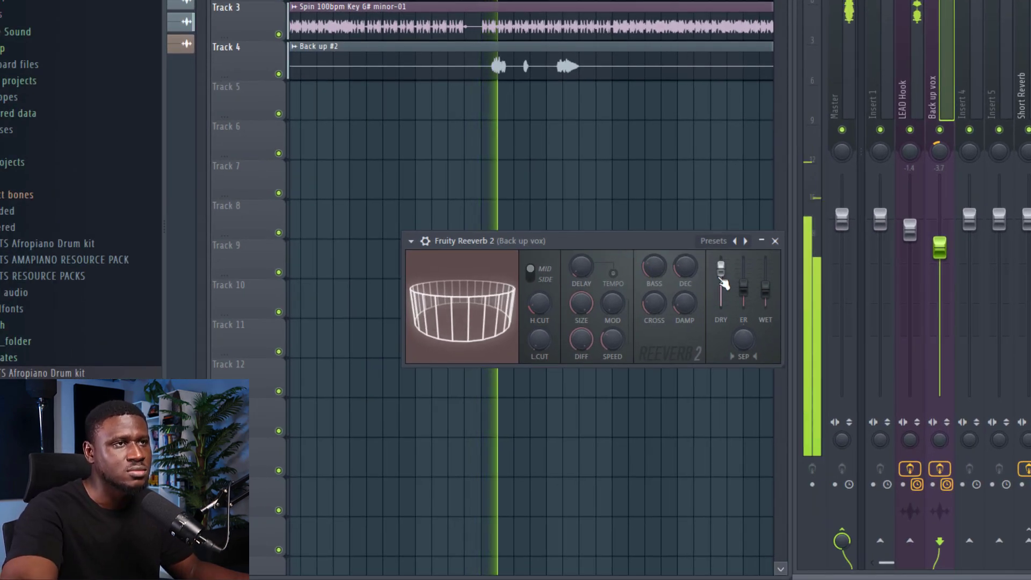
pyautogui.moveTo(766, 296); pyautogui.dragTo(765, 285)
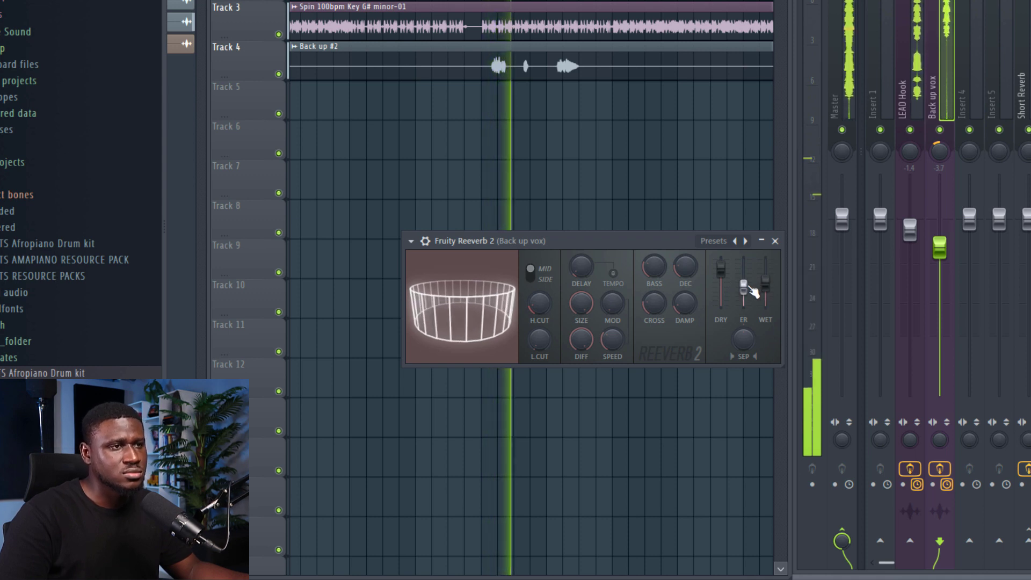
pyautogui.moveTo(764, 285); pyautogui.dragTo(767, 288)
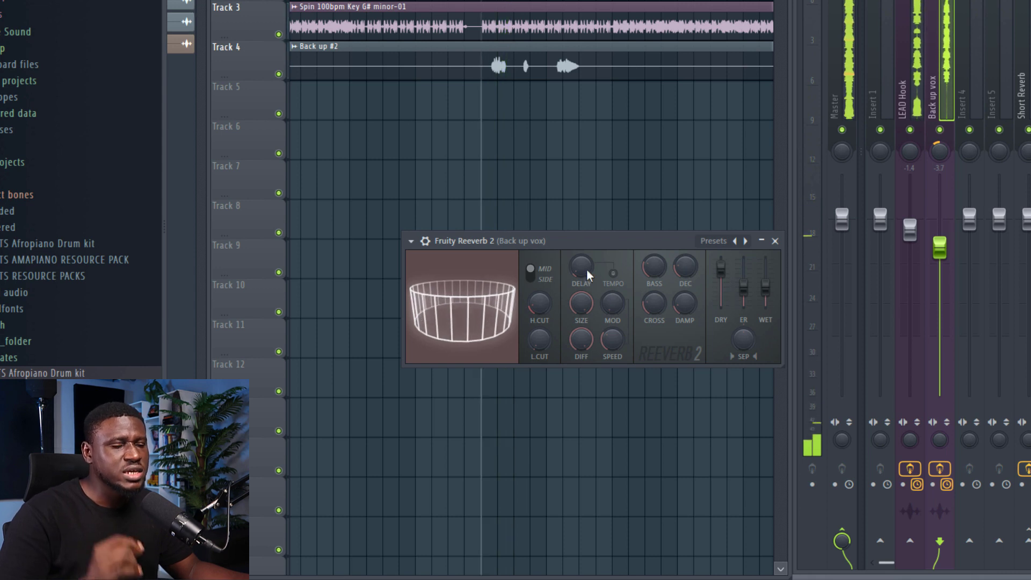
# Step: Replay the hook, lower the Back up vox mixer fader to about -7.9 dB, and close Fruity Reeverb 2
pyautogui.press('space')
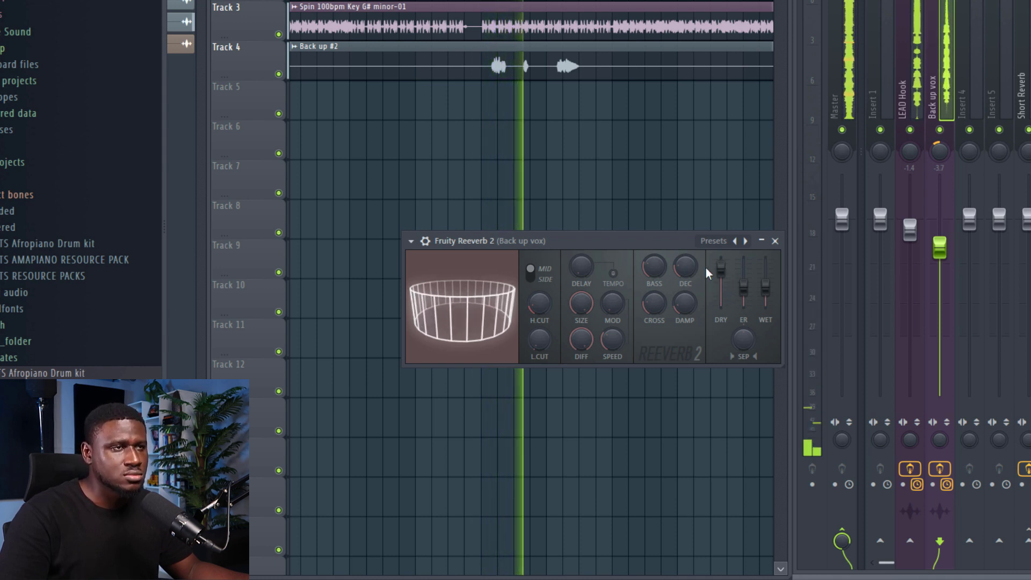
pyautogui.scroll(3, 576, 152)
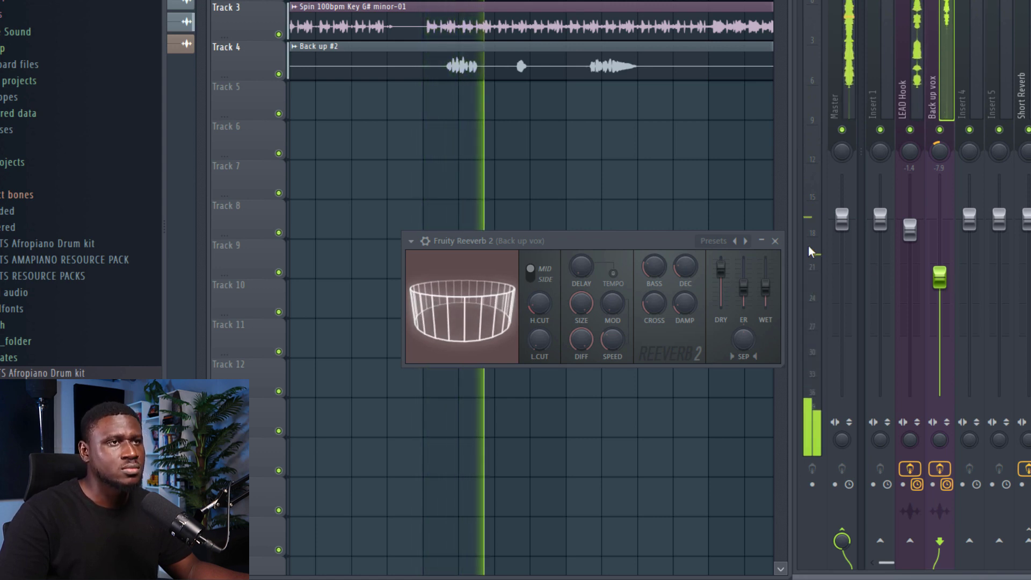
pyautogui.moveTo(608, 243); pyautogui.dragTo(518, 241)
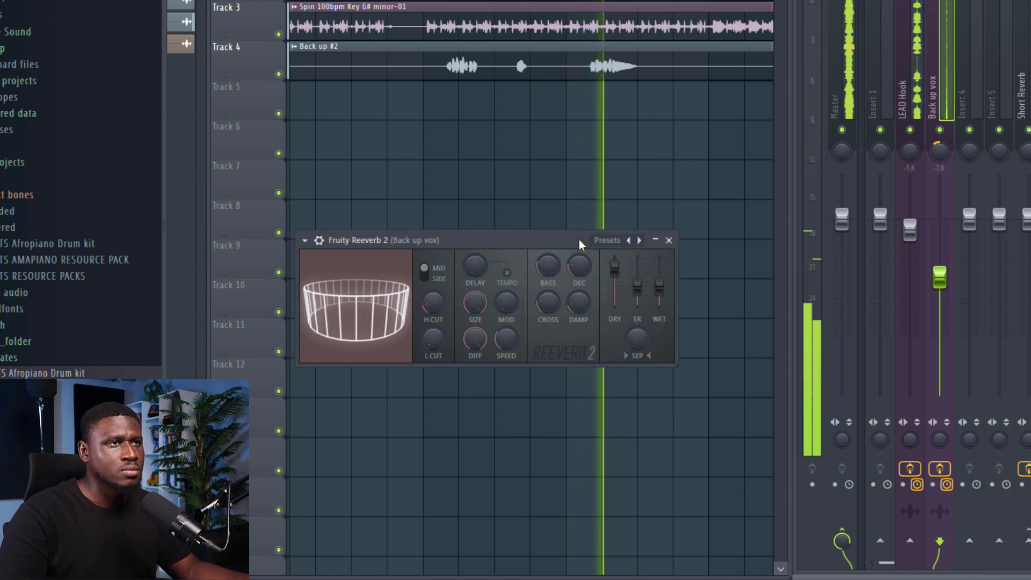
pyautogui.click(668, 240)
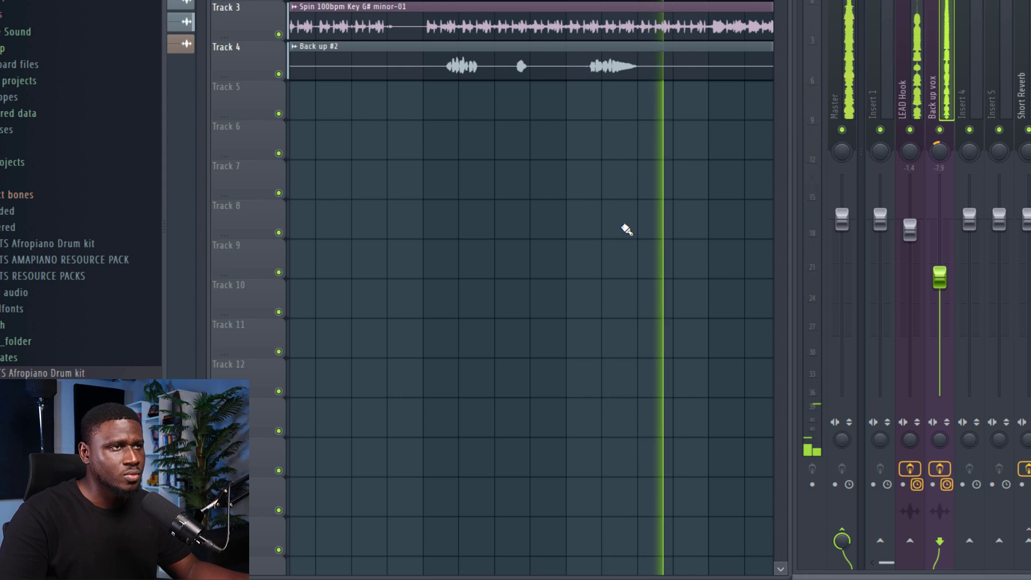
pyautogui.press('space')
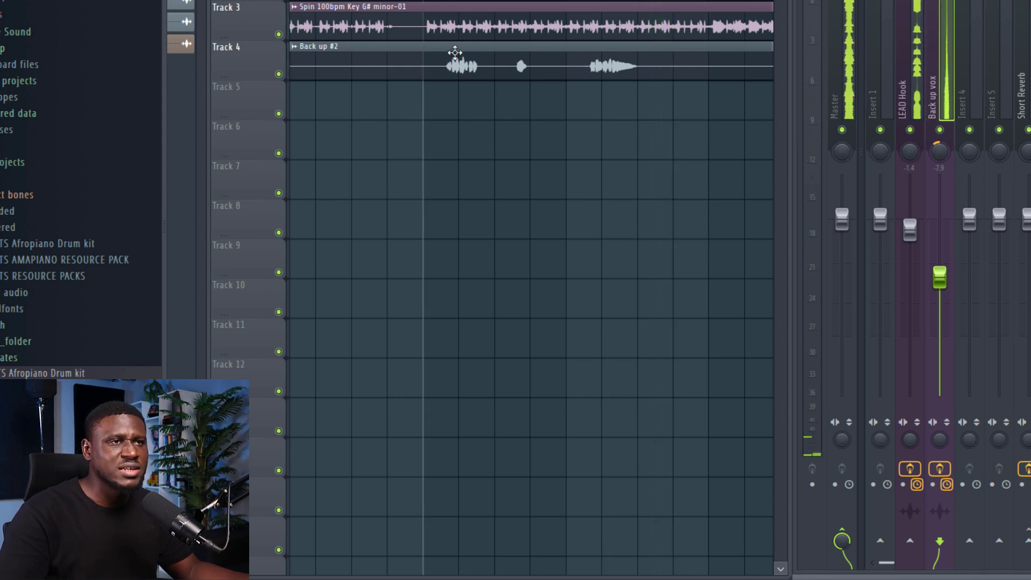
# Step: Solo the Back up #2 track and play its phrases to hear the backup vocal reverb on its own
pyautogui.keyDown('ctrl'); pyautogui.click(279, 75); pyautogui.keyUp('ctrl')
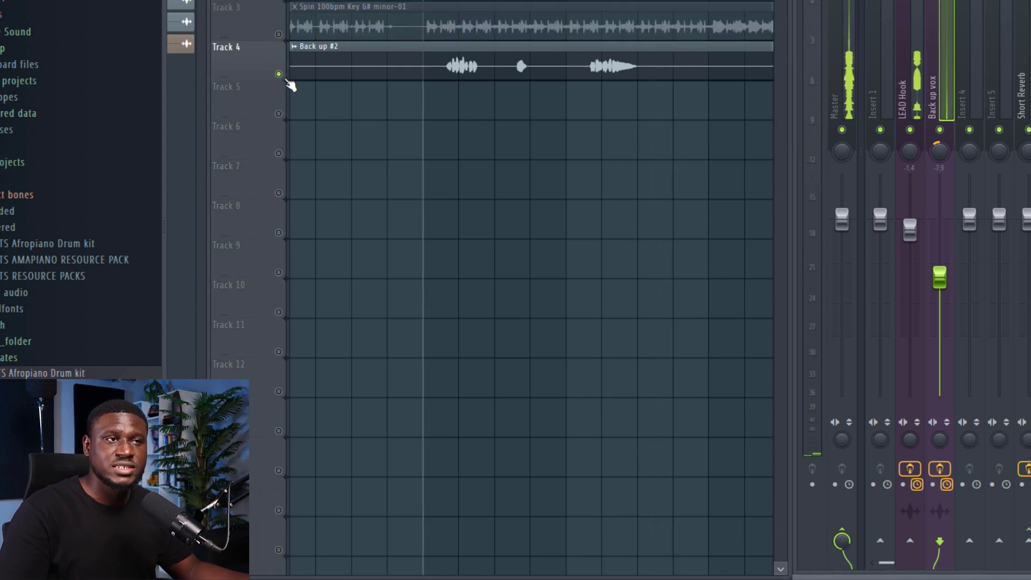
pyautogui.press('space')
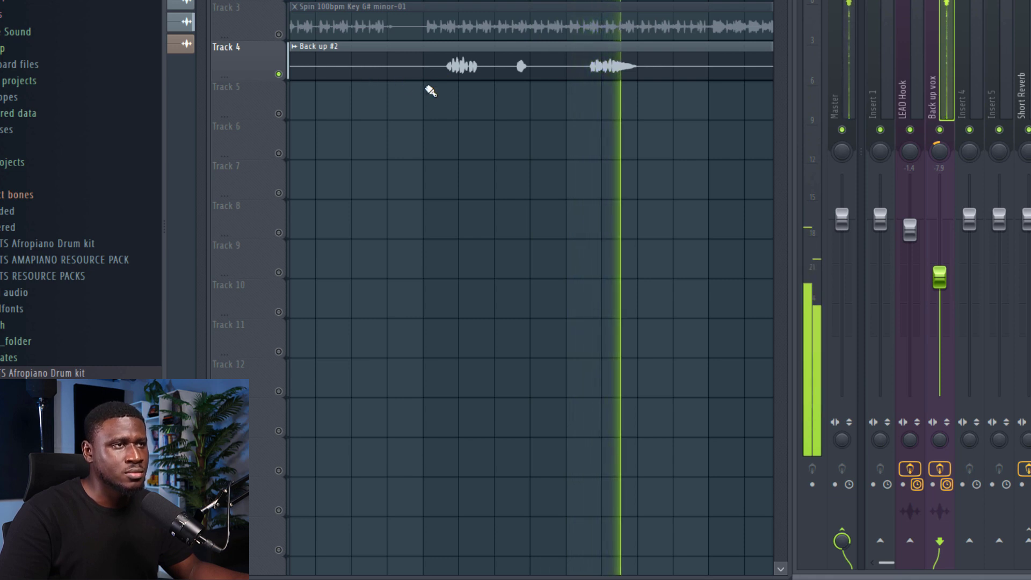
pyautogui.press('space')
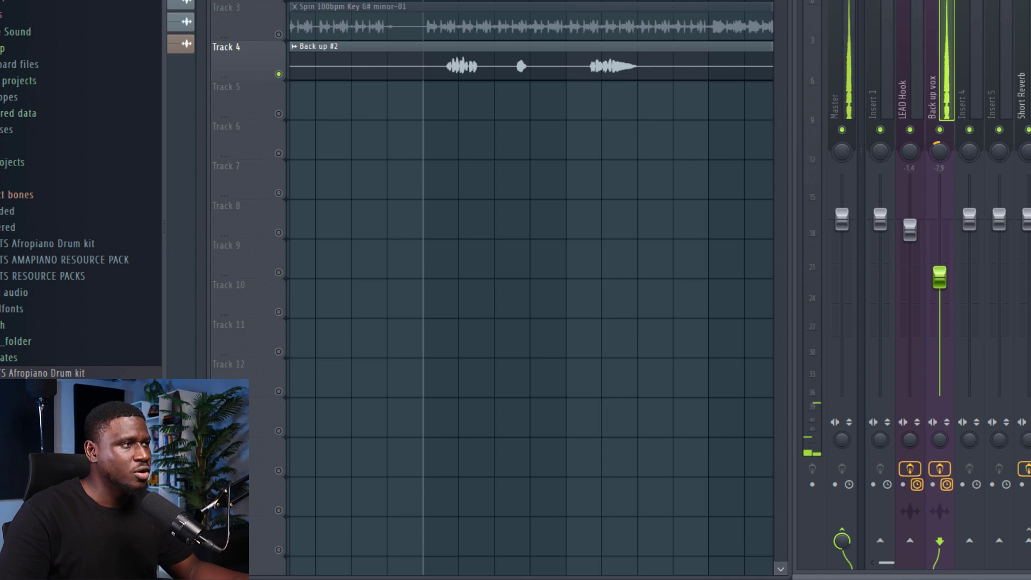
pyautogui.press('space')
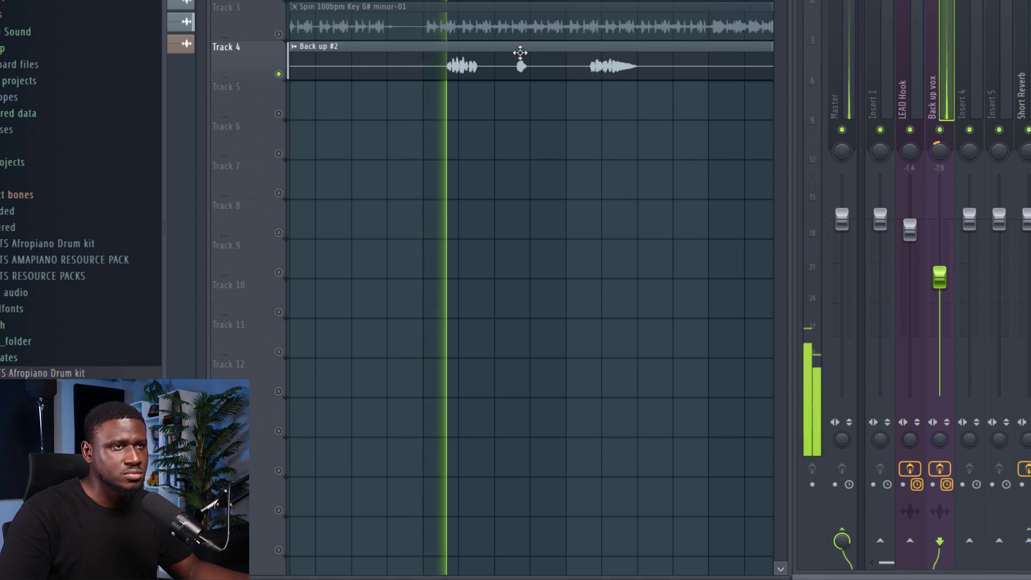
pyautogui.press('space')
# Step: Unsolo the Back up #2 track and play the hook to check the backup reverb within the full mix
pyautogui.rightClick(278, 73)
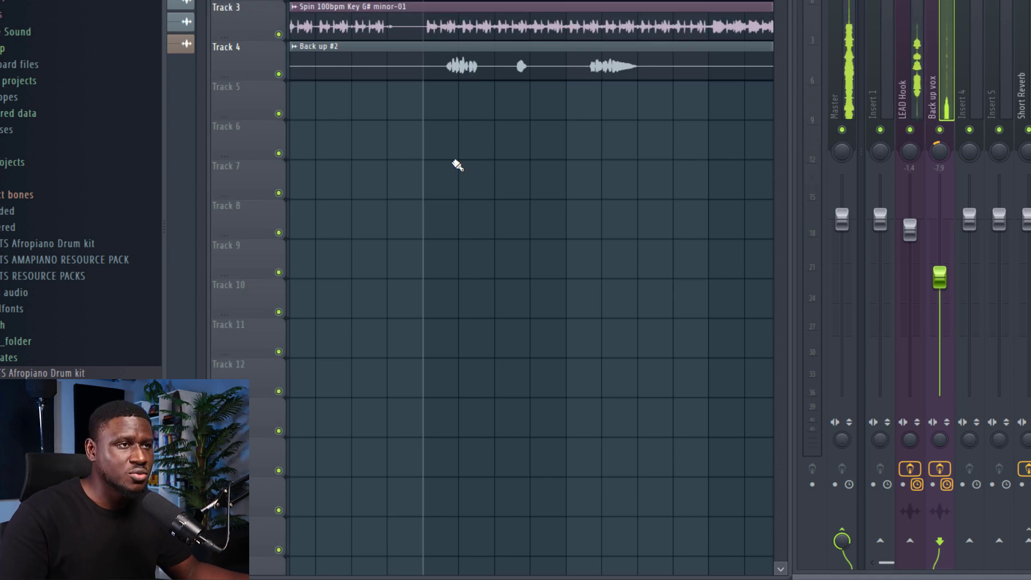
pyautogui.press('space')
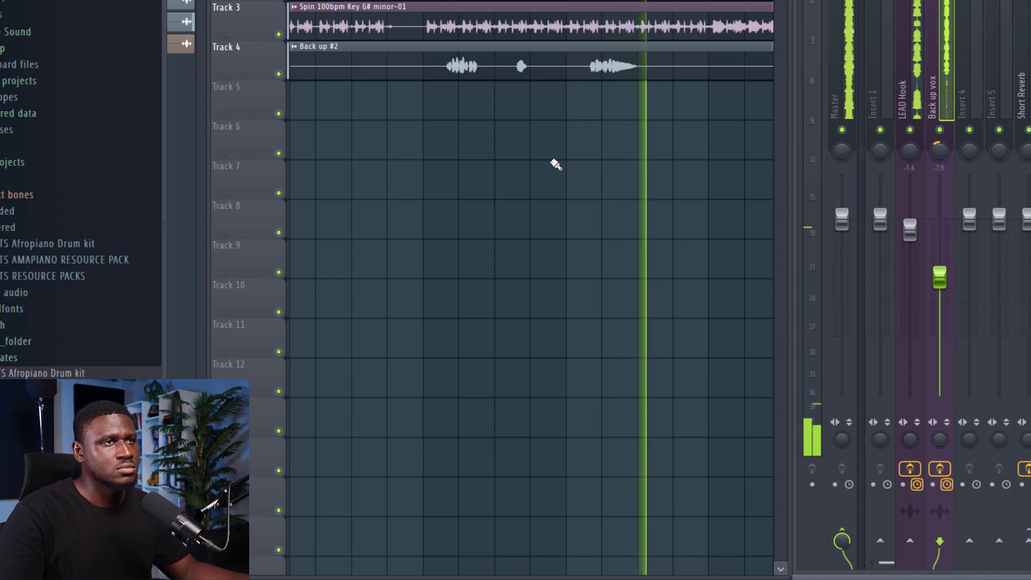
pyautogui.scroll(-2, 569, 134)
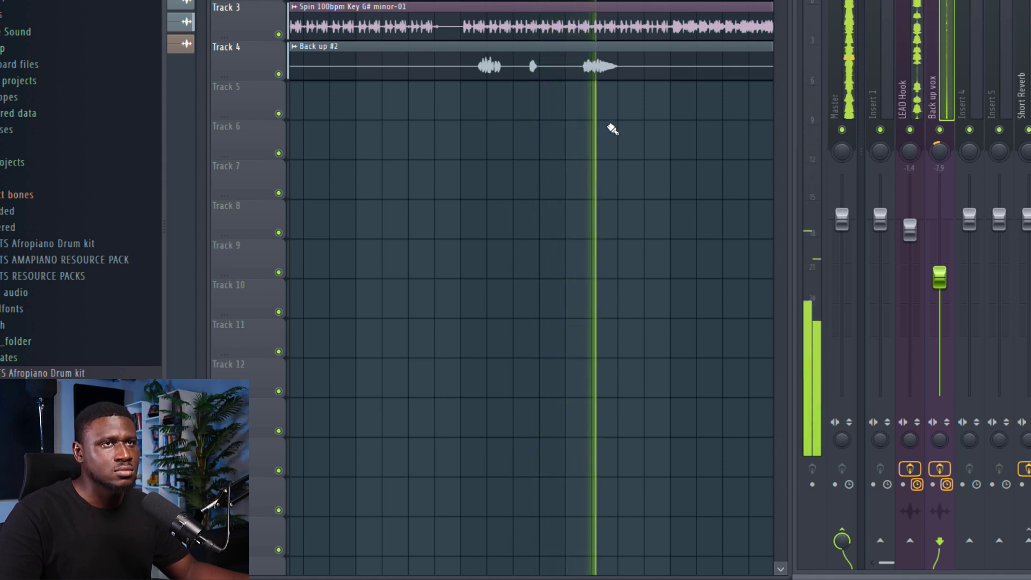
pyautogui.press('space')
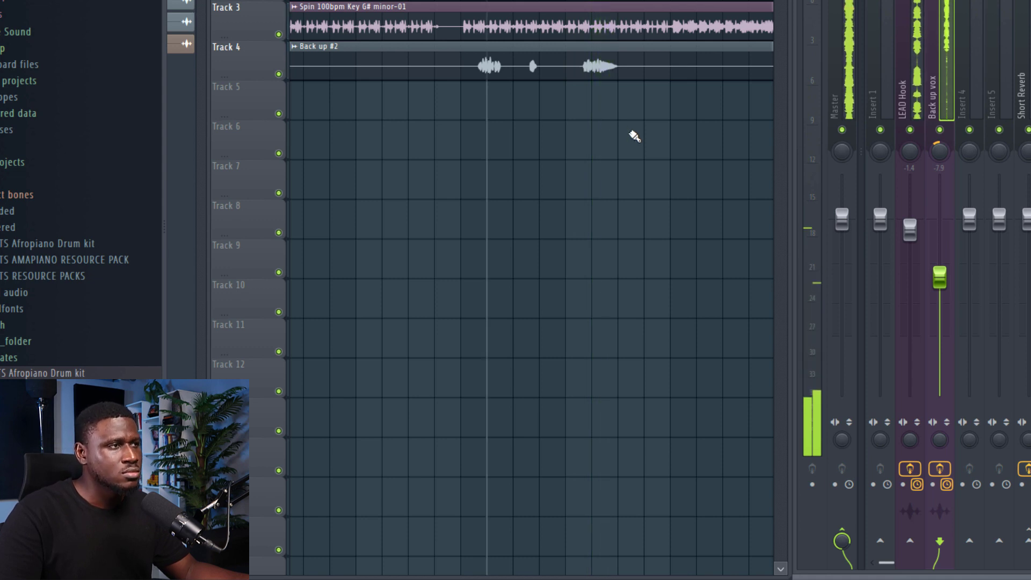